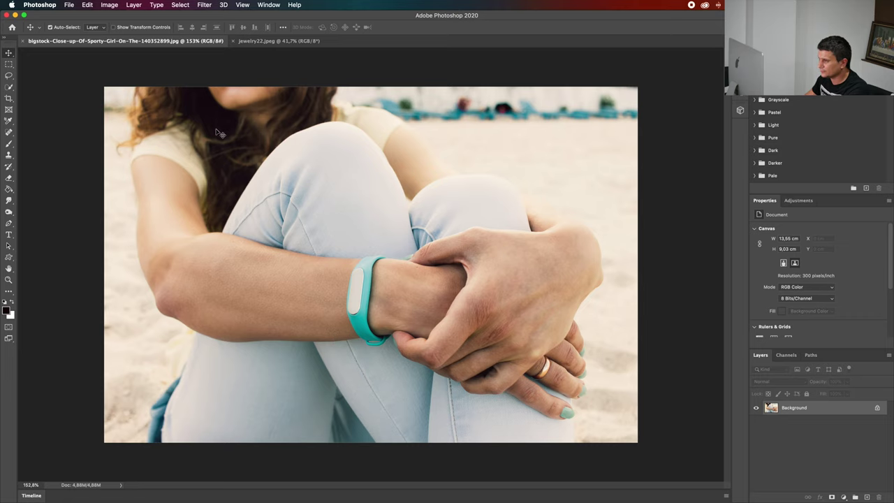
Look over both open images and duplicate the Background layer of the photo with the teal wristband
click(278, 40)
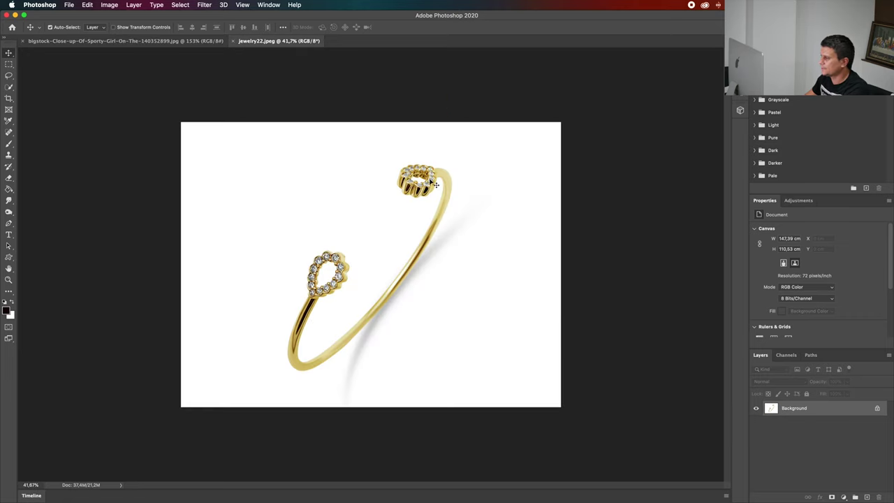
click(152, 41)
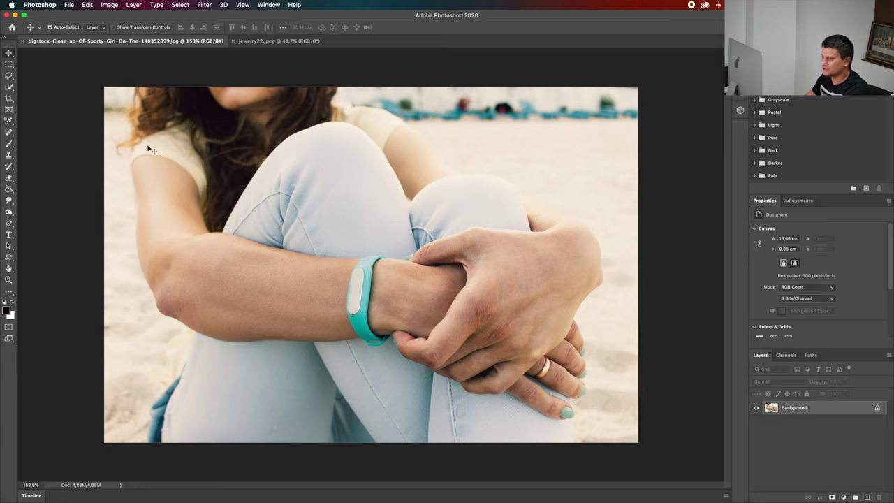
click(832, 411)
key(super+j)
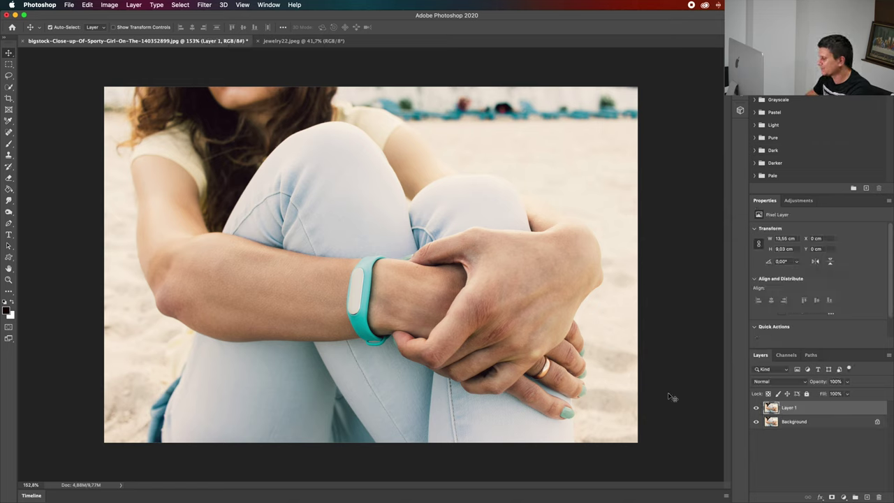
Set up the Clone Stamp tool with a 50 px brush at 0% hardness for retouching the wristband area
key(s)
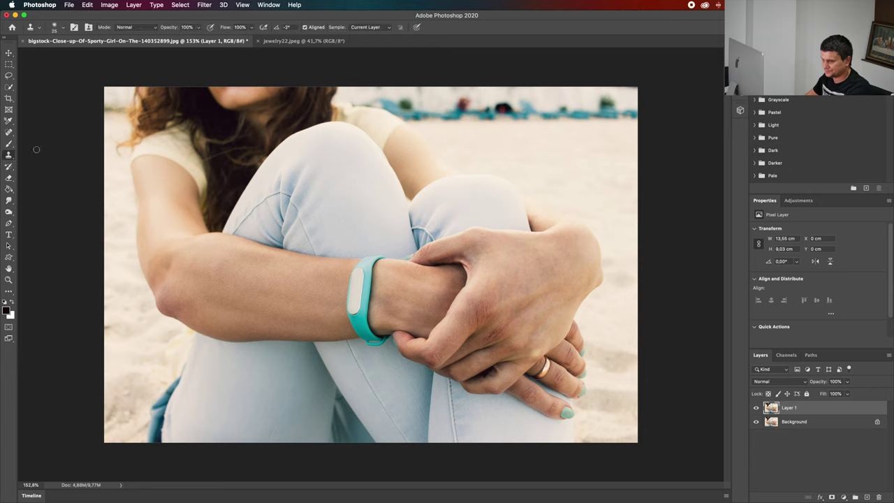
right_click(9, 155)
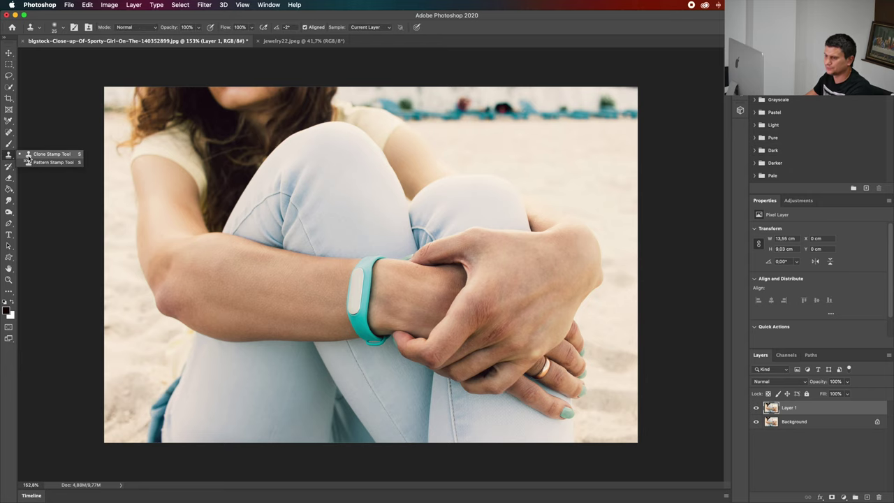
click(28, 156)
scroll(394, 283, up, 5)
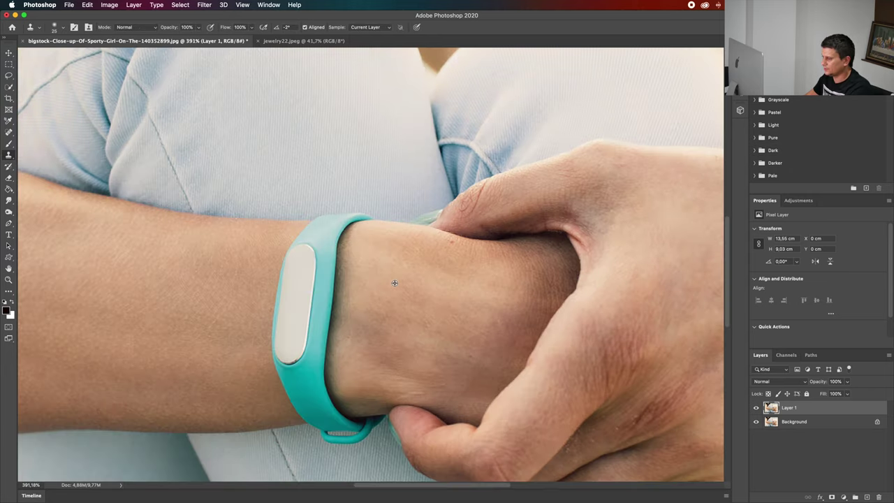
drag(377, 302, 439, 208)
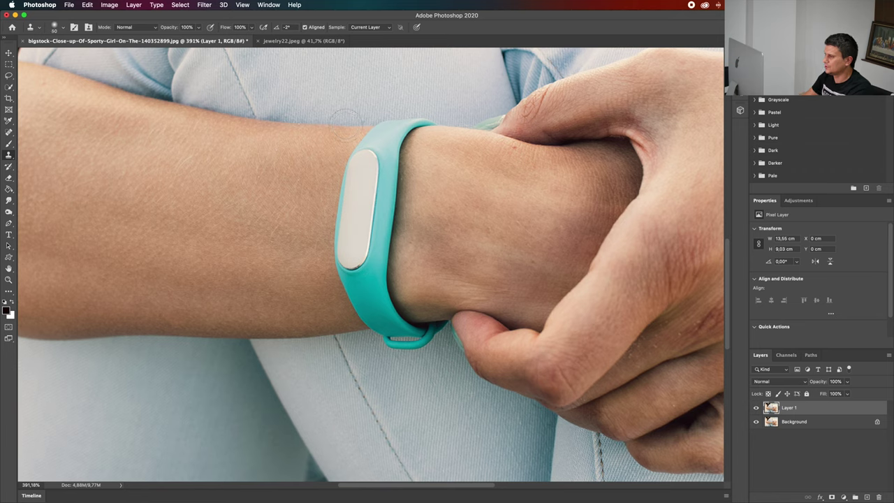
click(62, 27)
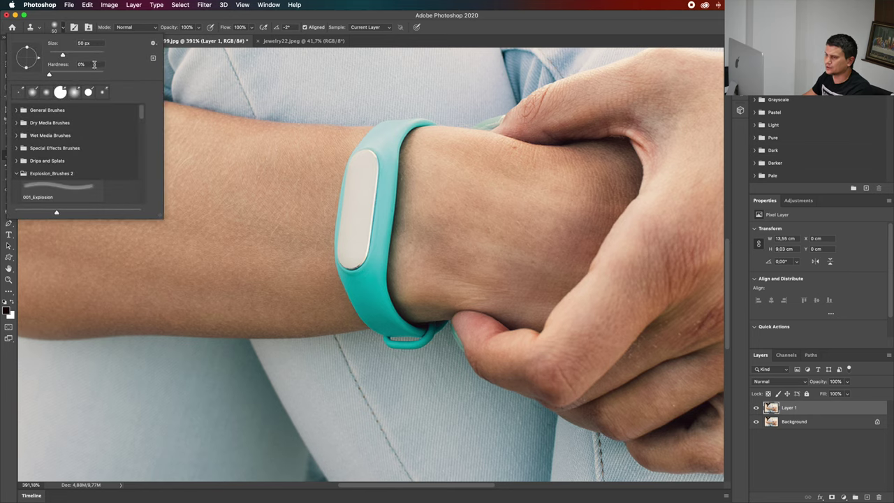
click(330, 158)
key(Return)
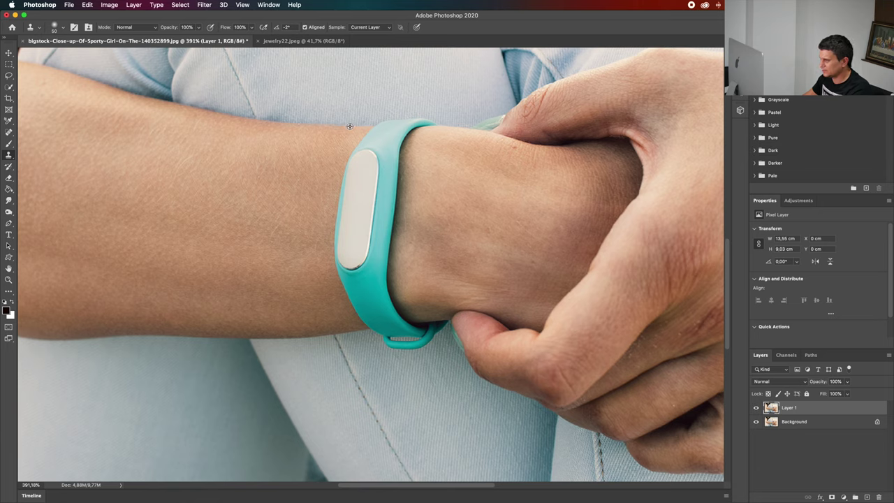
Clone the arm's upper edge, including the adjoining jeans, over the upper end of the teal wristband
click(378, 125)
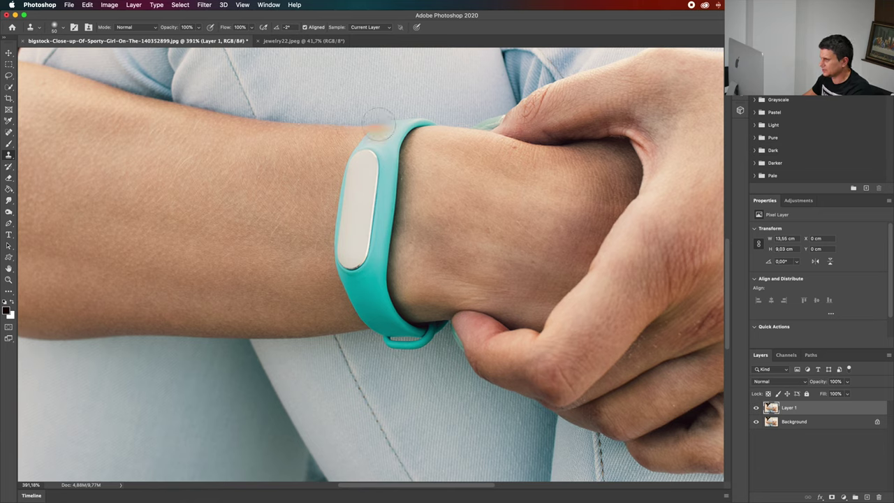
alt+click(314, 125)
click(394, 128)
click(414, 130)
click(428, 131)
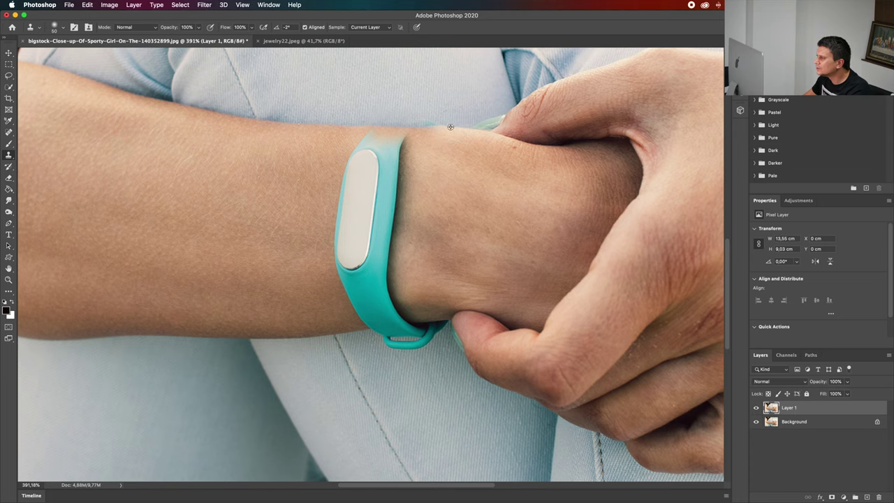
alt+click(451, 126)
alt+click(338, 124)
click(428, 126)
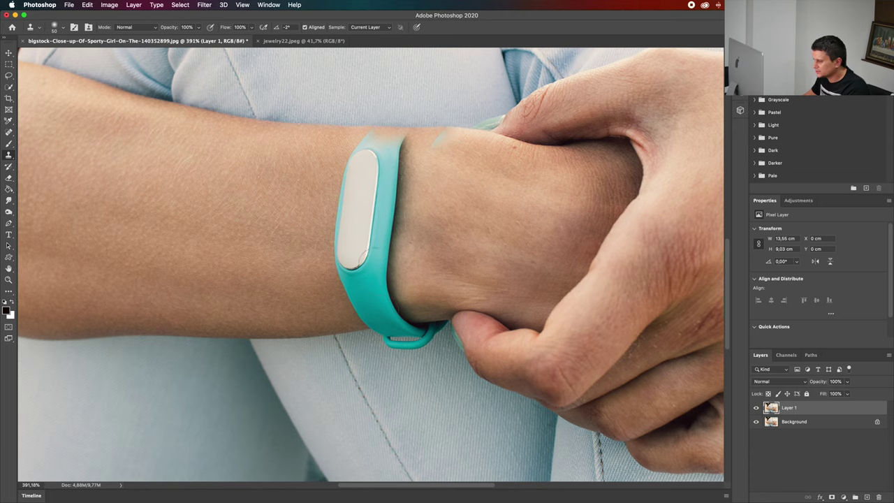
Clone the arm's lower edge over the lower end of the wristband, adjusting the brush size to fit
scroll(371, 273, down, 3)
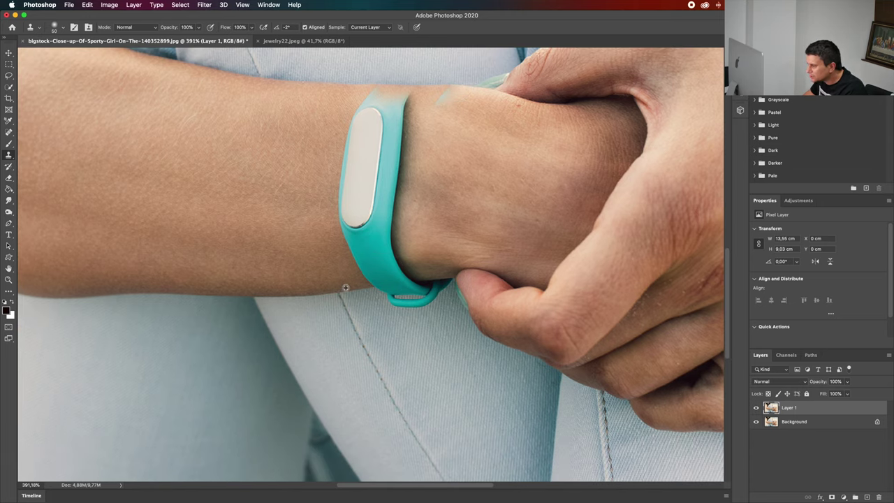
alt+click(350, 290)
alt+click(353, 288)
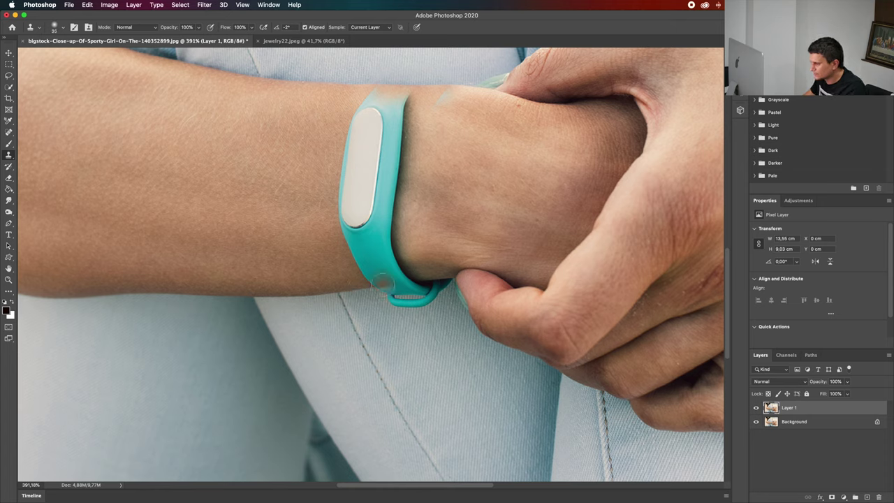
alt+click(360, 288)
key(bracketleft)
alt+click(369, 292)
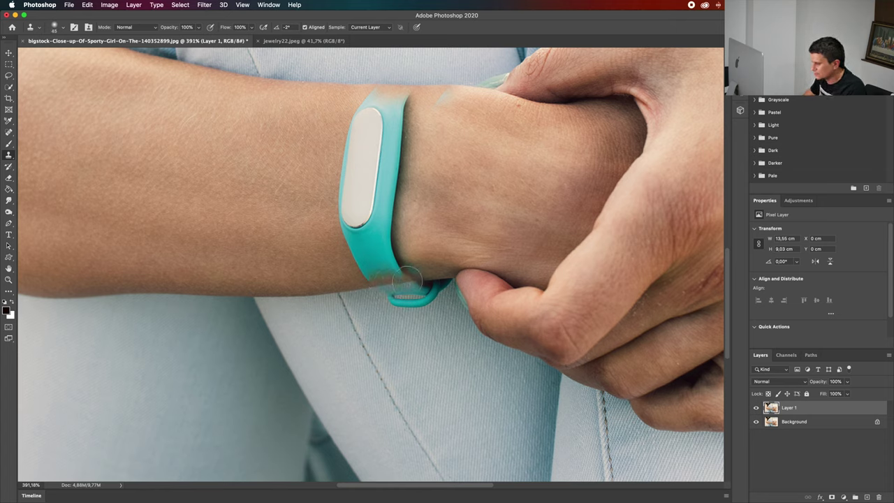
drag(413, 281, 428, 285)
Clone forearm skin over the wristband's white face and teal strap with a 50 px brush
click(390, 89)
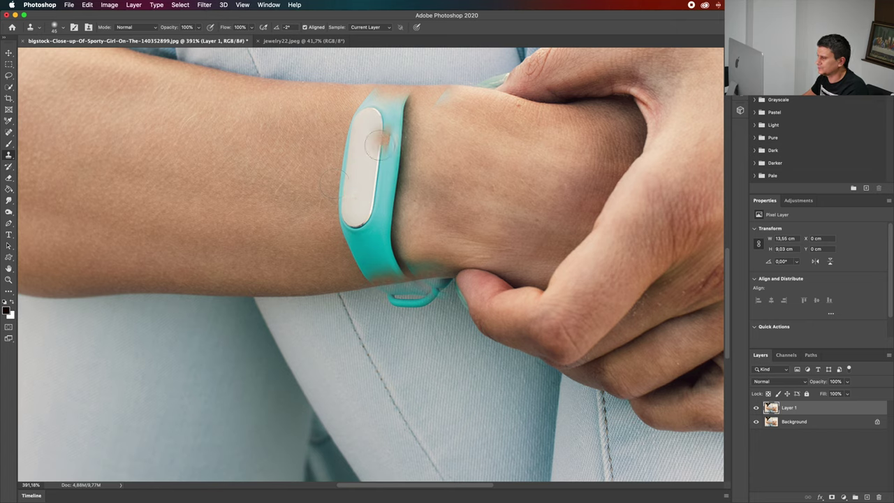
click(342, 142)
key(bracketright)
click(330, 134)
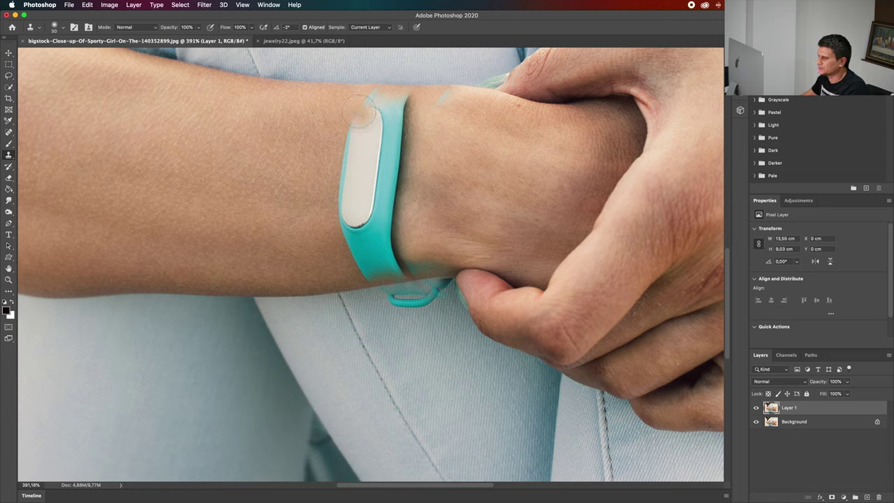
mouse_move(362, 110)
mouse_down()
mouse_move(345, 182)
mouse_move(360, 269)
mouse_up()
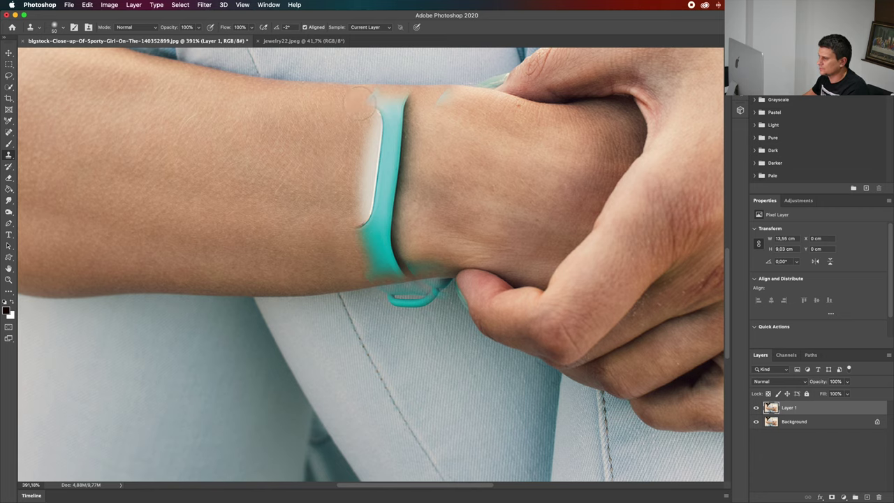
drag(370, 104, 358, 223)
mouse_move(328, 265)
mouse_down()
mouse_move(344, 101)
mouse_move(335, 202)
mouse_move(377, 120)
mouse_move(358, 235)
mouse_move(332, 263)
mouse_move(364, 260)
mouse_up()
Clone skin over the leftover teal spots at the wrist's upper and lower edges, reducing the brush to 25 px
alt+click(346, 117)
click(445, 106)
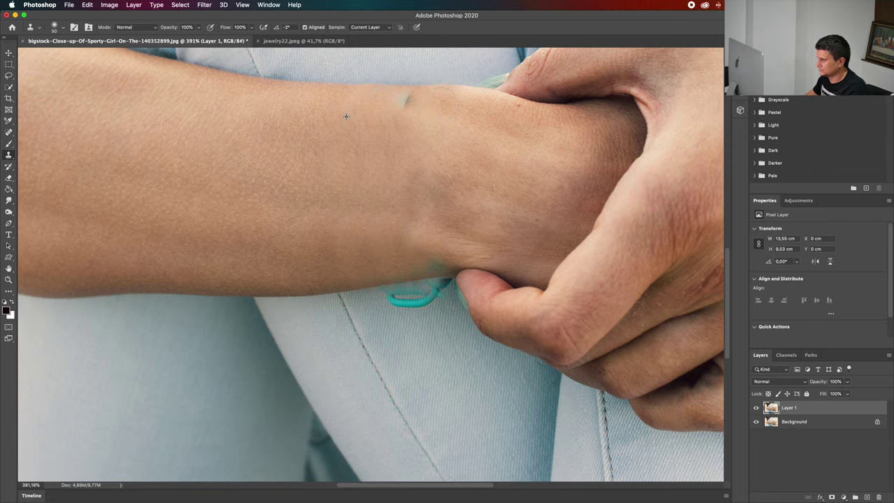
alt+click(448, 182)
key(bracketleft)
key(bracketleft)
key(bracketleft)
key(bracketleft)
key(bracketleft)
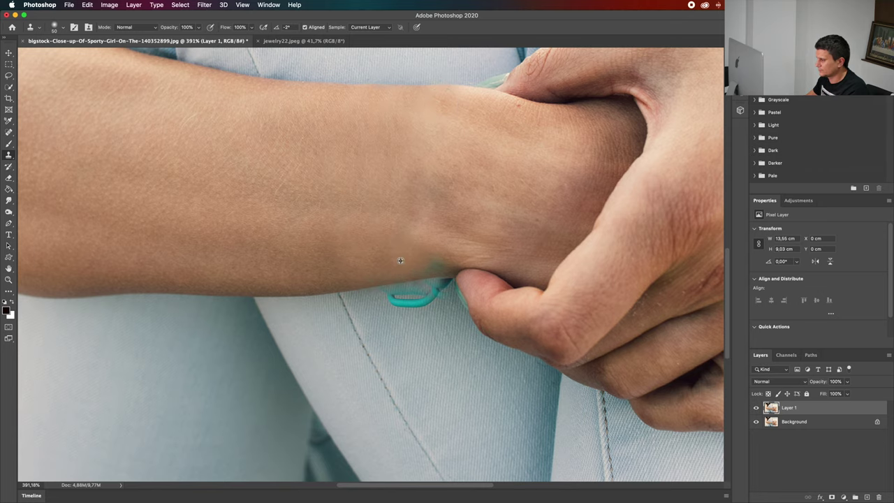
click(439, 265)
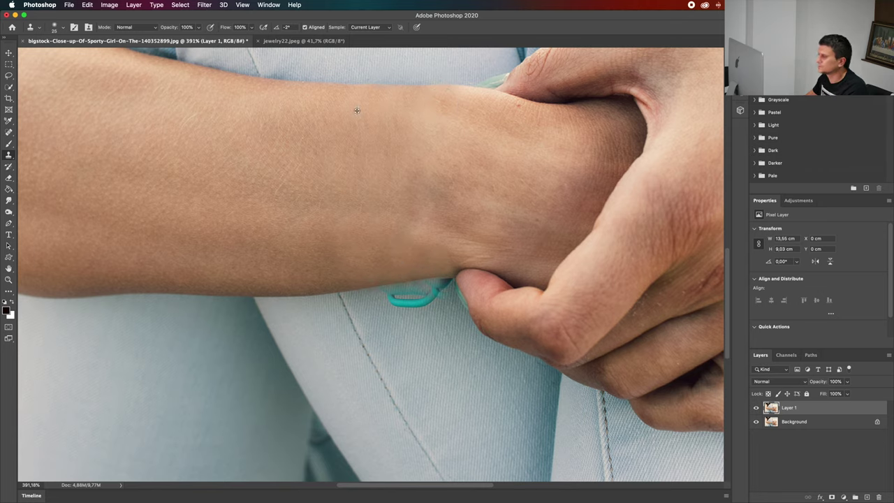
Clone denim texture over the wristband's teal clasp loop below the wrist
scroll(425, 106, up, 4)
scroll(426, 252, down, 8)
scroll(433, 366, up, 3)
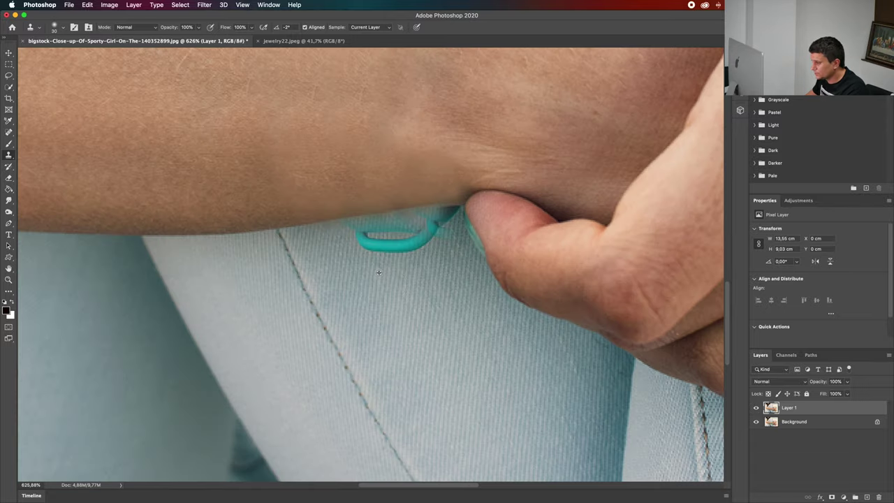
mouse_move(357, 236)
mouse_down()
mouse_move(370, 246)
mouse_move(451, 225)
mouse_move(412, 255)
mouse_up()
key(bracketleft)
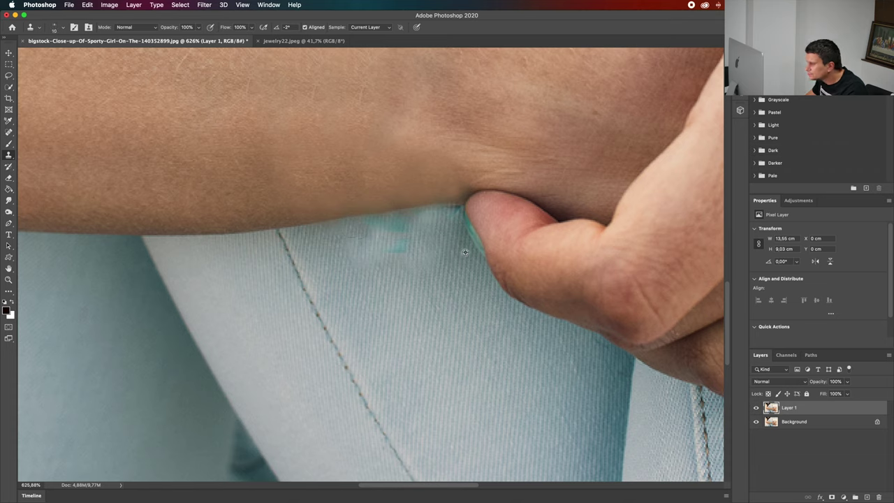
key(bracketright)
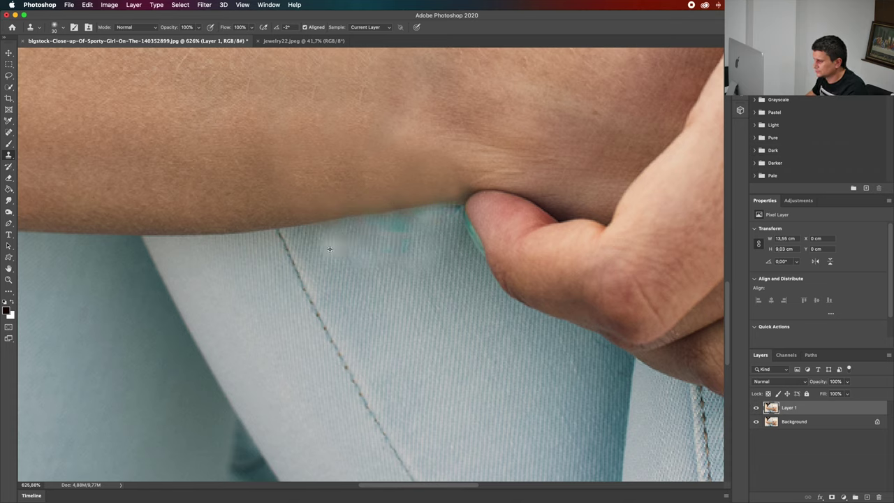
drag(398, 226, 412, 222)
key(h)
drag(378, 282, 384, 274)
scroll(409, 310, down, 3)
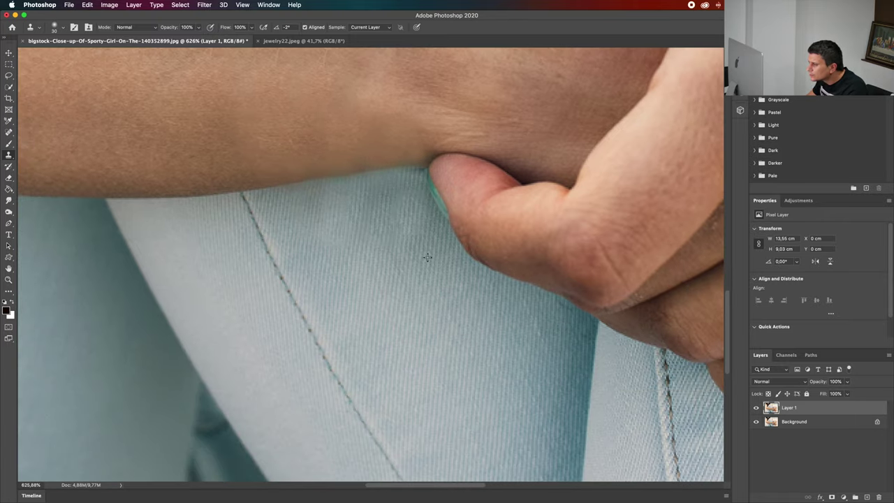
scroll(394, 194, down, 5)
scroll(389, 295, up, 4)
key(bracketright)
key(h)
drag(372, 290, 398, 248)
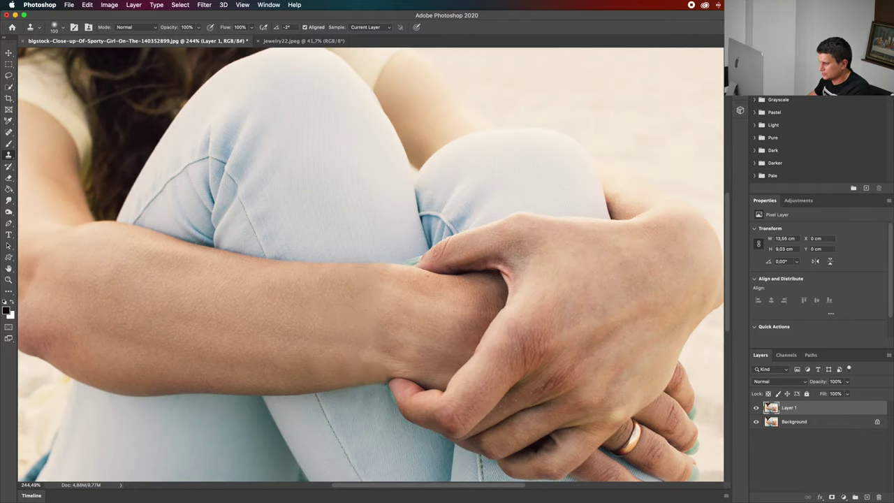
Retouch the arm's lower edge against the jeans near the thumb with a smaller clone brush
scroll(370, 293, down, 4)
scroll(370, 294, up, 8)
key(bracketleft)
key(bracketleft)
key(bracketleft)
key(bracketleft)
key(bracketleft)
key(bracketleft)
key(bracketleft)
key(bracketleft)
key(bracketleft)
key(bracketleft)
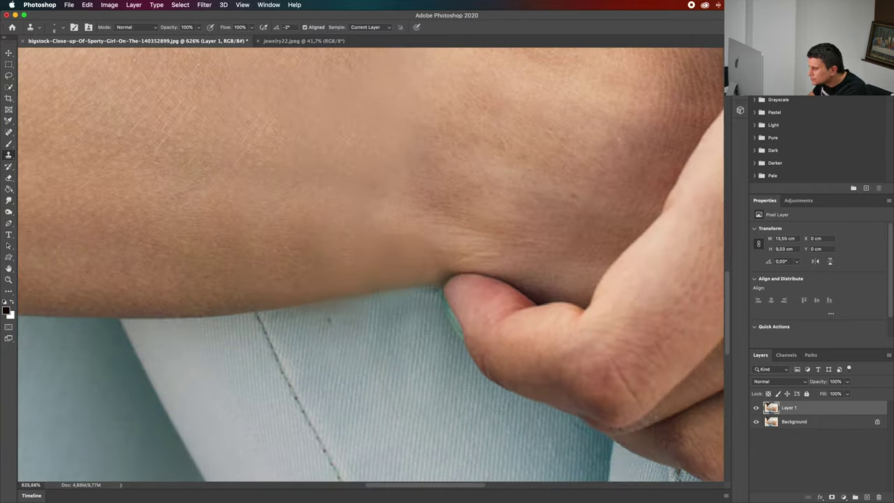
key(h)
drag(398, 319, 292, 363)
key(h)
scroll(631, 254, down, 8)
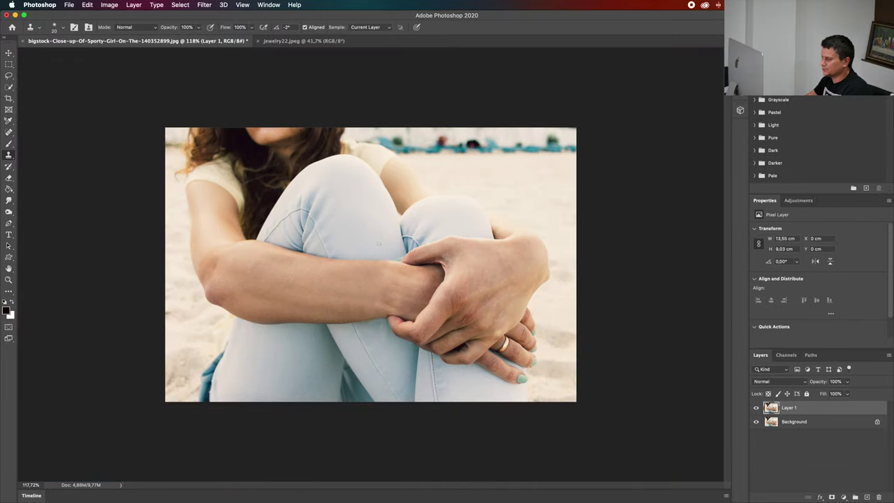
Select the gold bracelet in jewelry22.jpeg automatically with Select Subject, using the Quick Selection tool
click(286, 42)
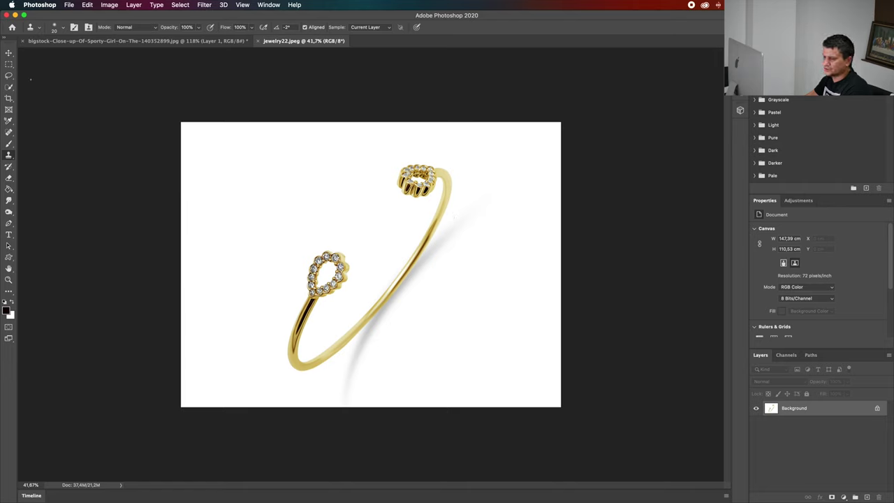
right_click(9, 86)
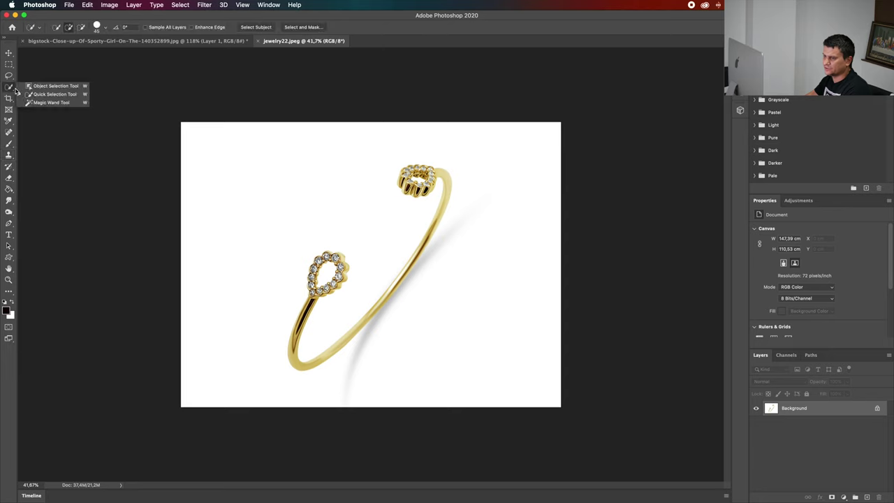
click(33, 92)
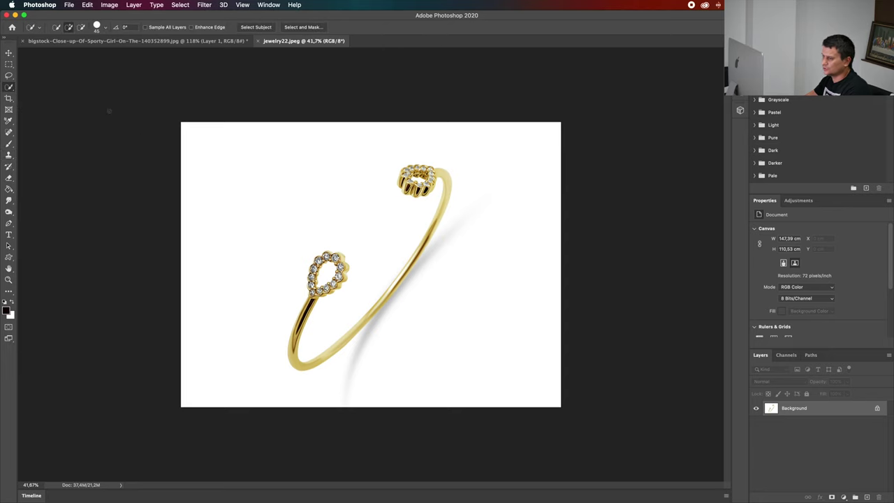
right_click(9, 86)
click(44, 89)
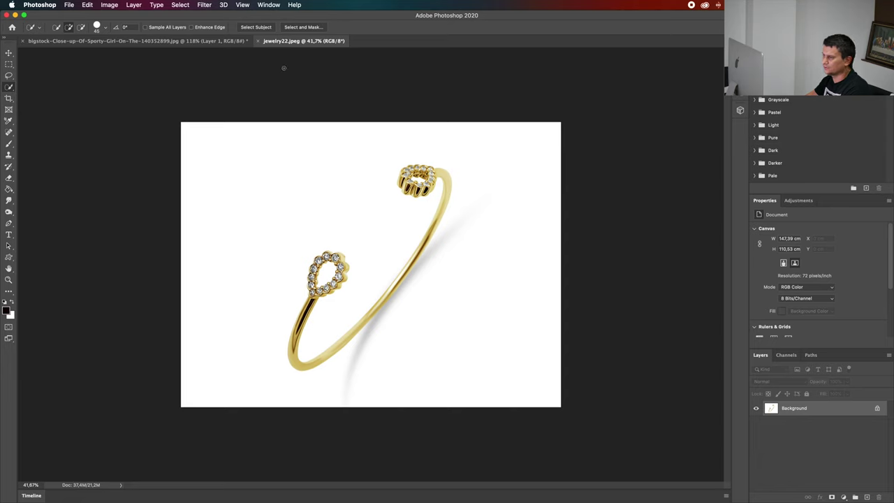
click(244, 30)
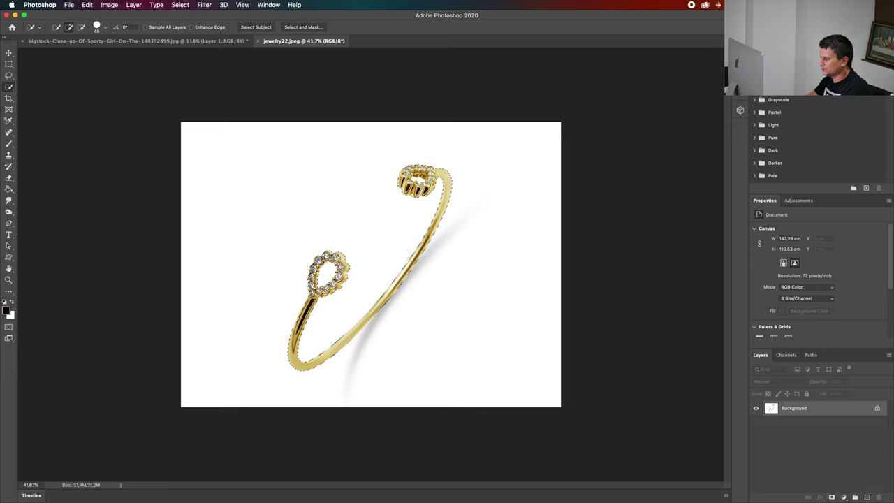
scroll(408, 252, up, 5)
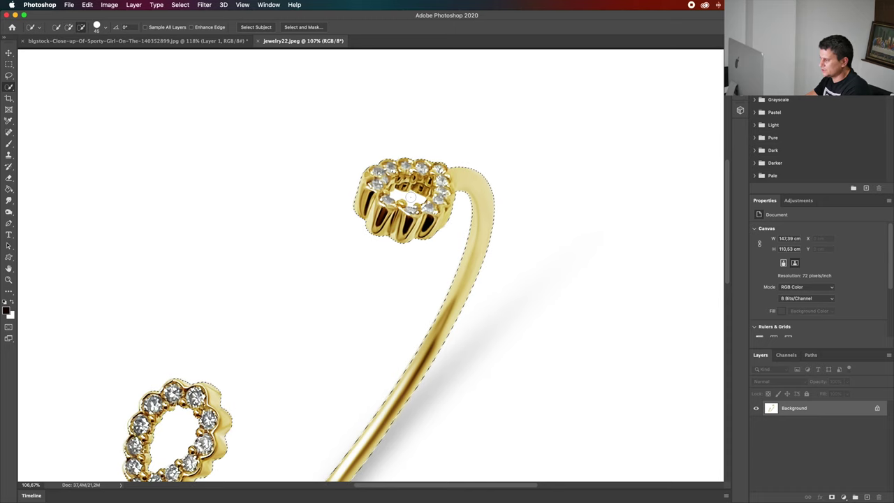
scroll(410, 202, down, 5)
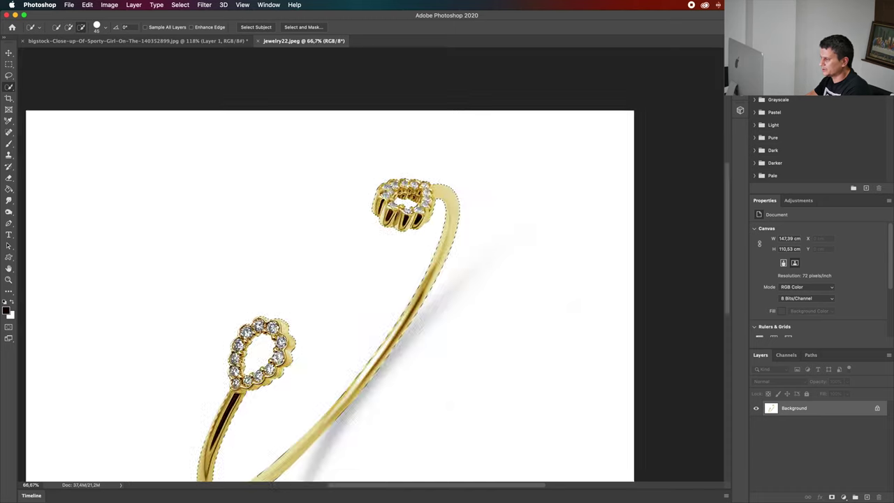
Paste the selected gold bracelet into the photo of the woman as a new layer
scroll(370, 264, up, 2)
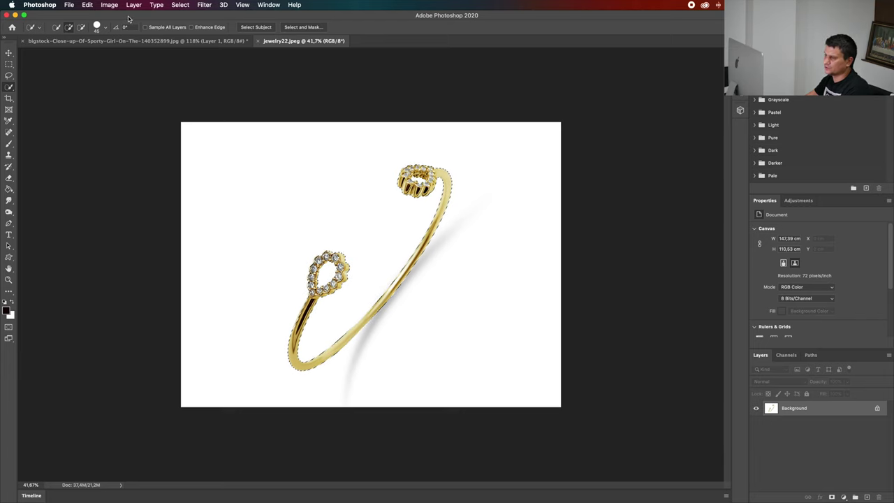
click(131, 43)
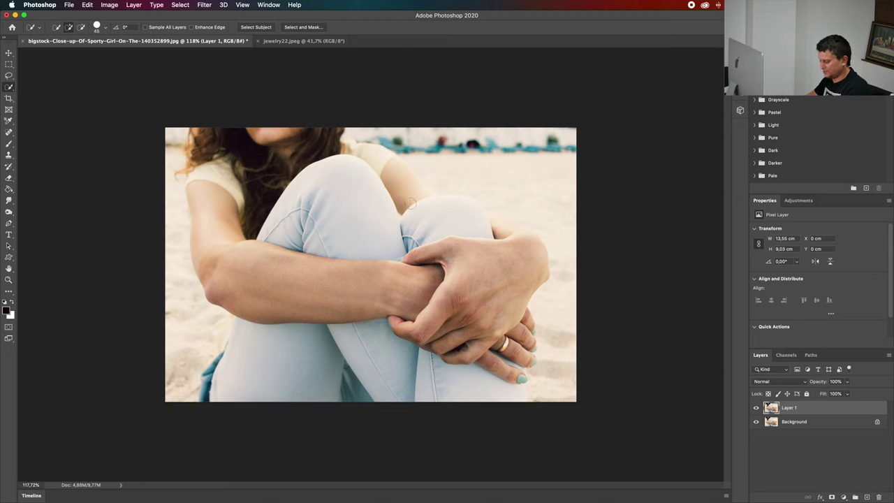
key(super+v)
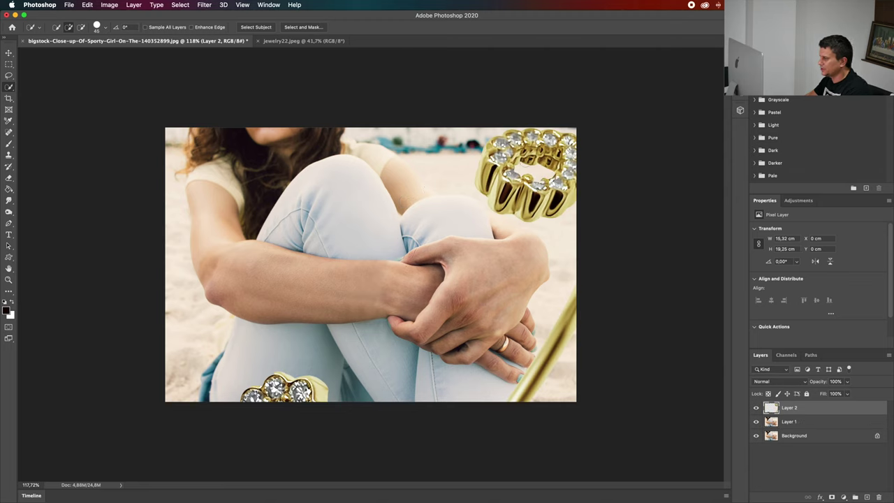
Scale the pasted bracelet to about 11.2%, rotate it about 140.8°, and place it upright across the woman's wrist
key(super+t)
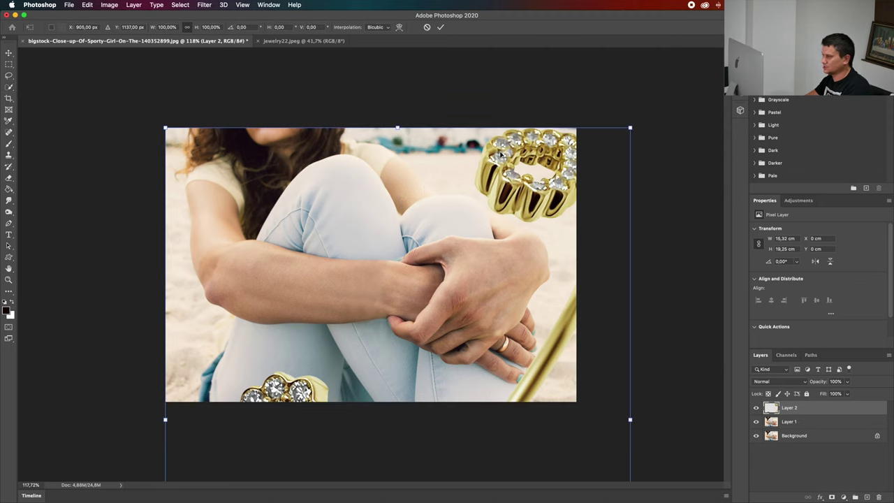
key(Escape)
click(91, 5)
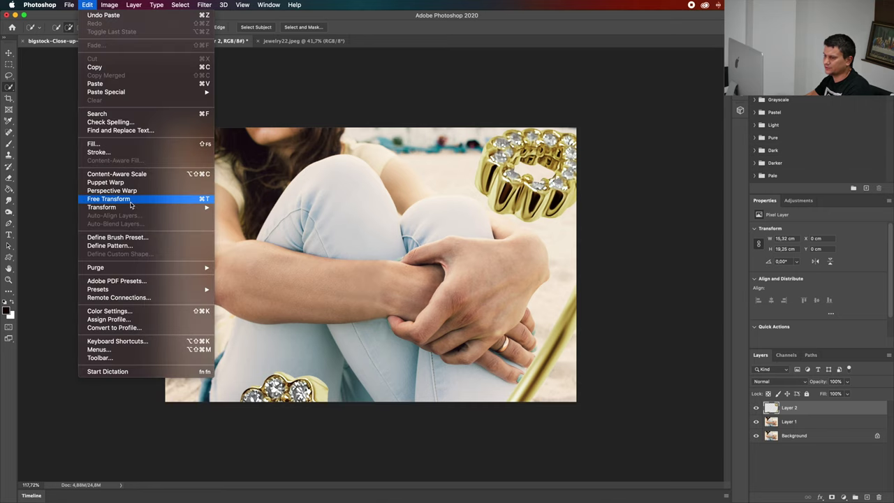
click(112, 204)
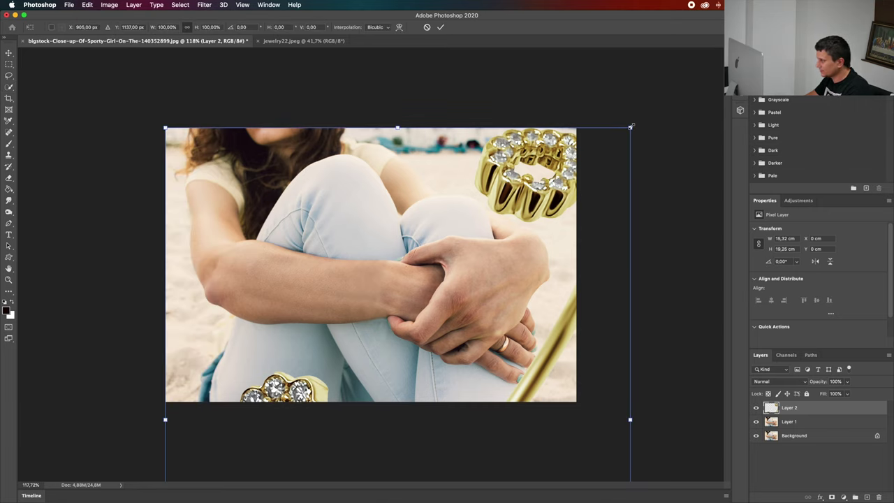
drag(631, 126, 454, 420)
drag(394, 427, 466, 179)
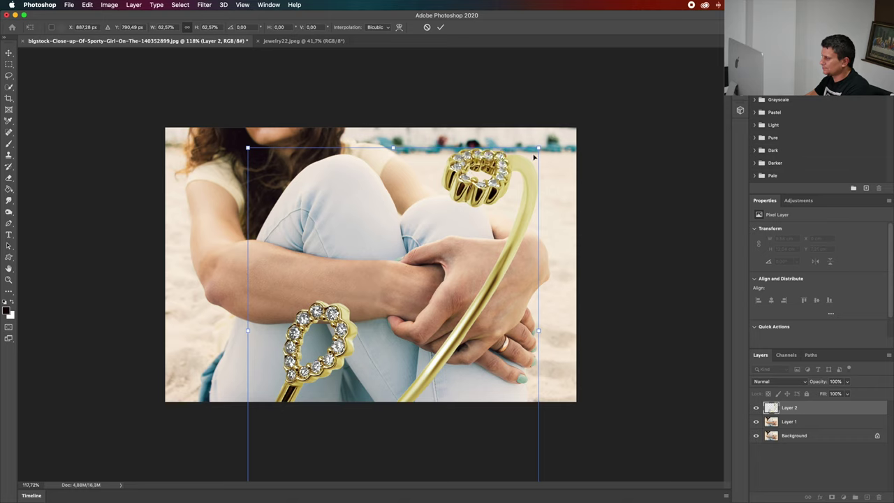
drag(535, 158, 360, 392)
drag(372, 286, 380, 282)
drag(442, 272, 445, 278)
drag(382, 284, 393, 274)
drag(377, 237, 385, 271)
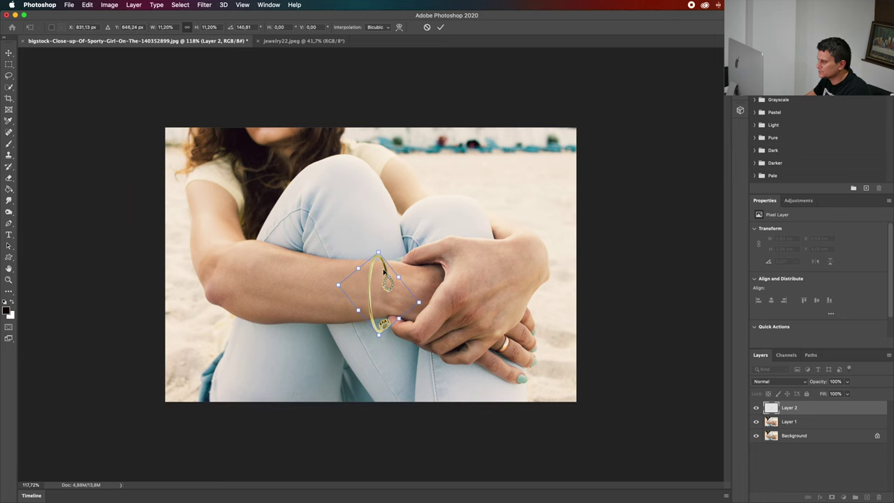
Shrink the bracelet to about 8.93% to fit the wrist's width, adjust its position, and apply the transform
scroll(383, 272, up, 3)
scroll(383, 272, down, 2)
scroll(384, 248, up, 1)
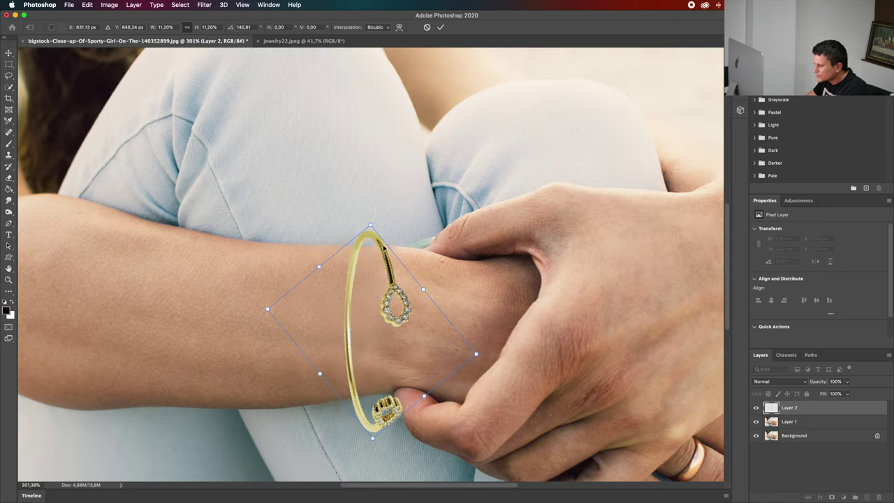
drag(373, 437, 372, 411)
drag(371, 225, 371, 247)
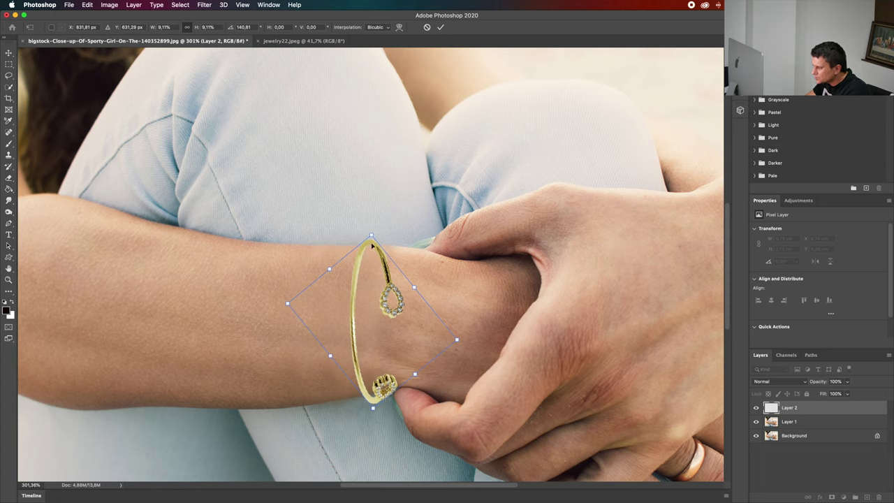
drag(372, 251, 369, 249)
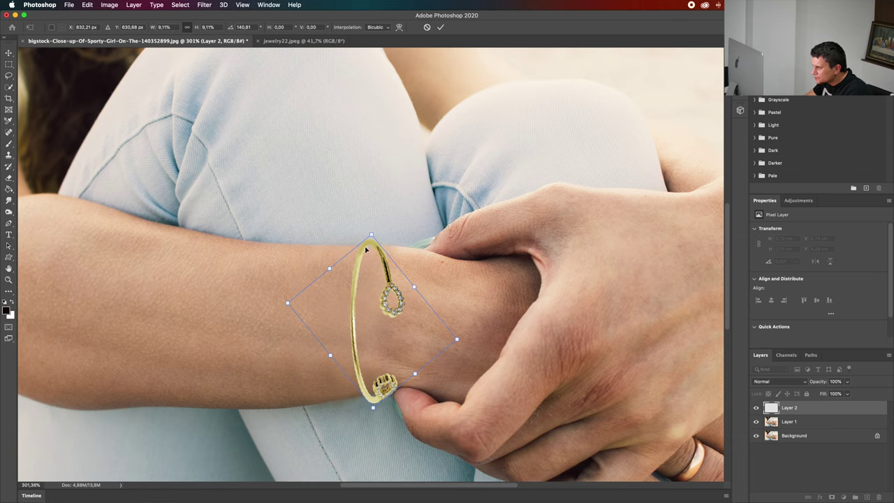
drag(373, 411, 373, 407)
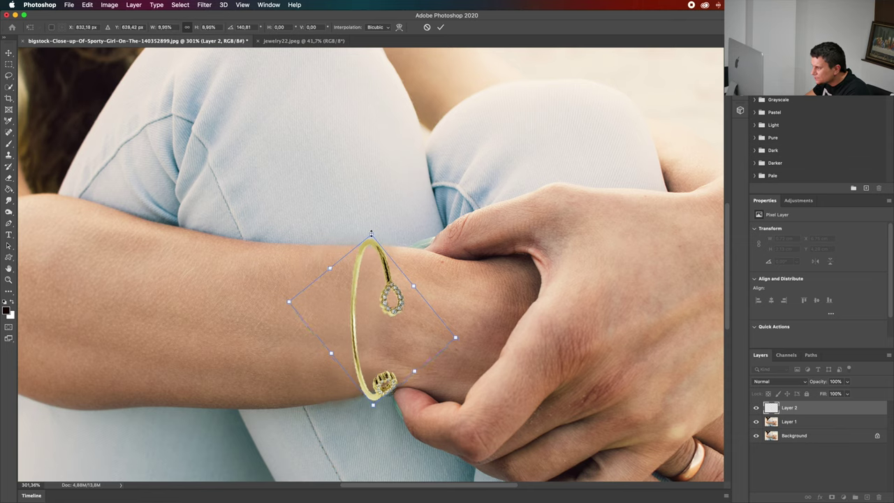
drag(371, 233, 371, 234)
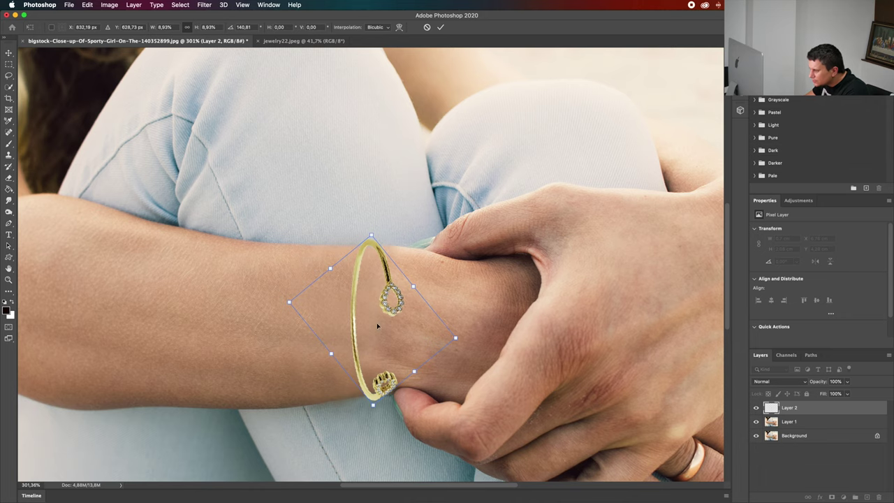
scroll(385, 263, up, 3)
scroll(382, 305, down, 3)
drag(389, 198, 389, 201)
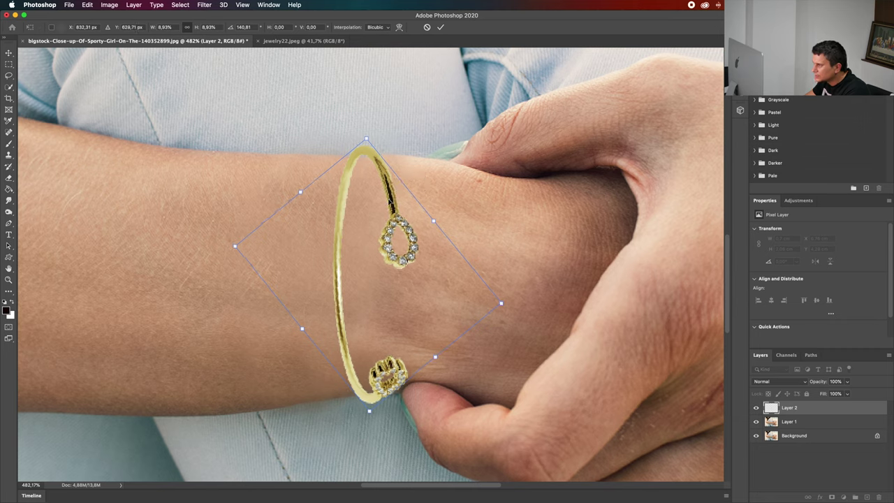
click(440, 27)
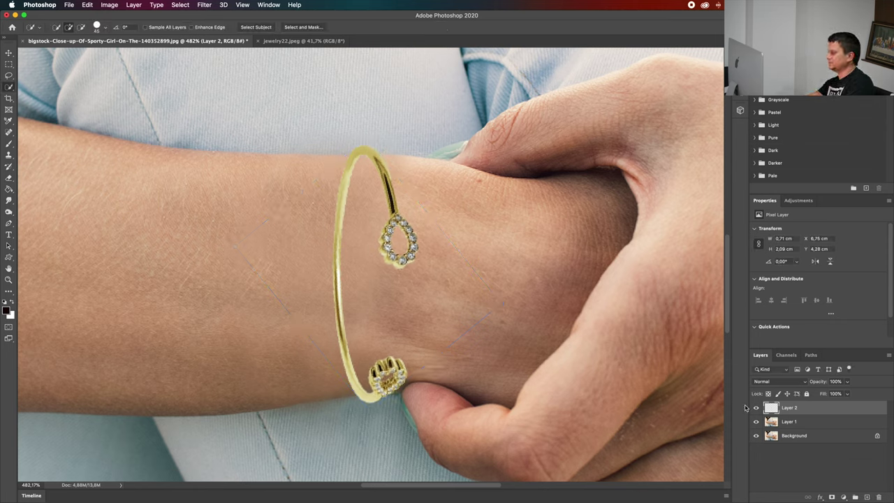
Erase the bracelet's band where it meets the arm's upper and lower edges, using a soft 8 px eraser with 0% hardness
key(e)
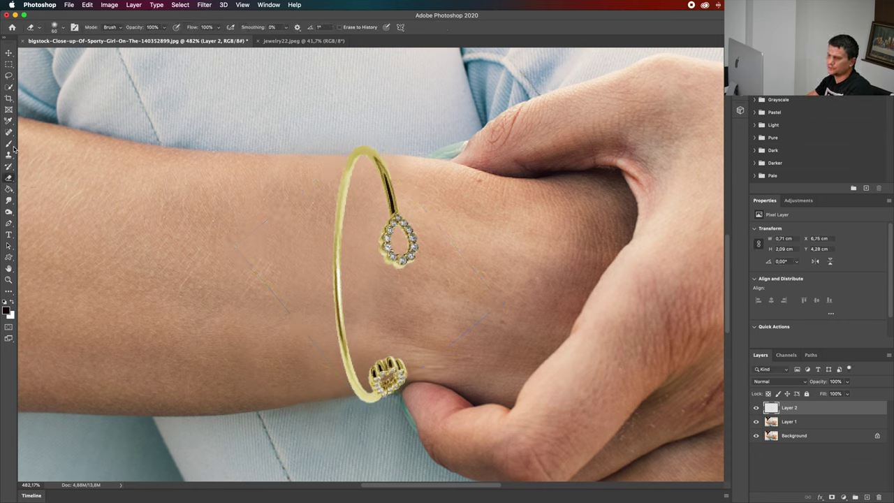
click(8, 178)
click(43, 177)
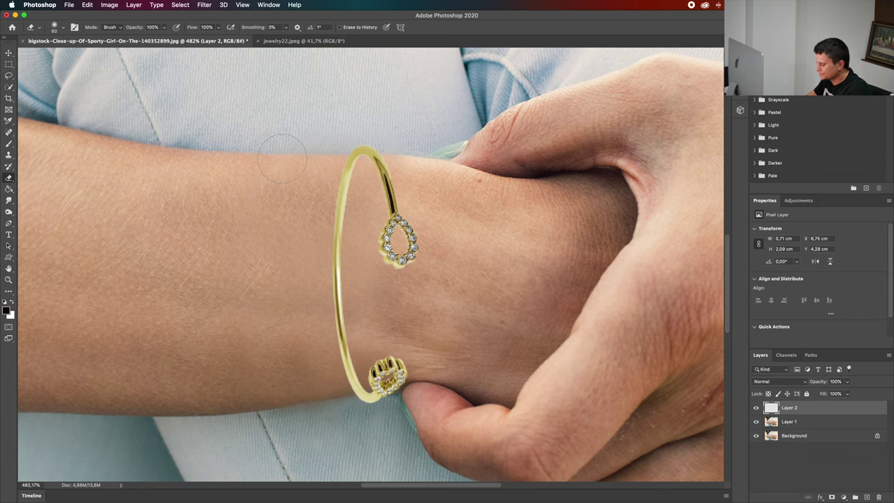
key(bracketleft)
key(bracketleft)
key(bracketleft)
key(bracketleft)
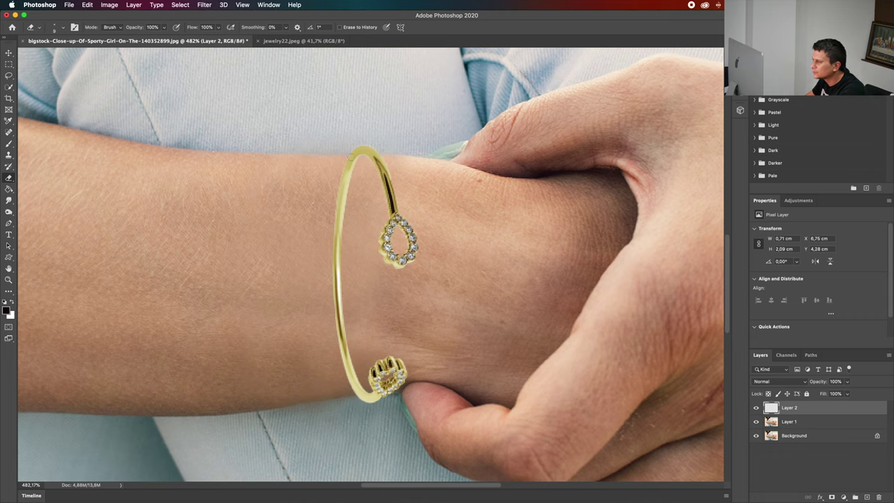
scroll(354, 156, up, 5)
click(56, 27)
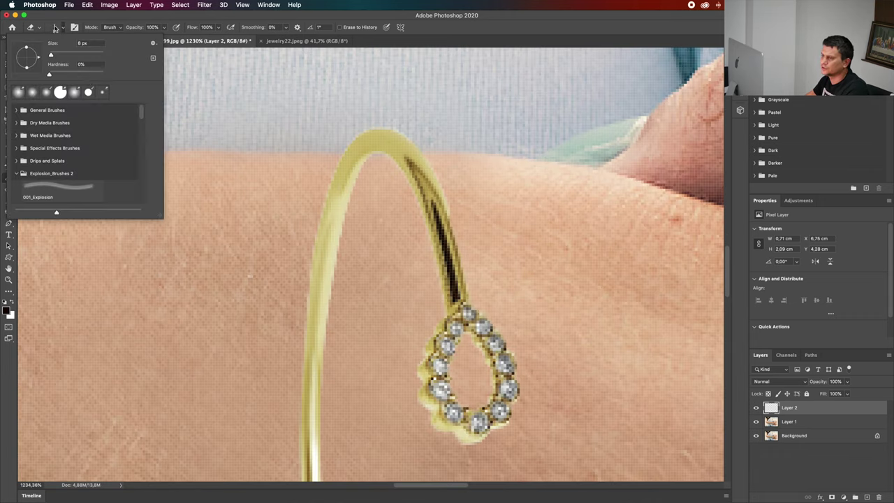
click(211, 257)
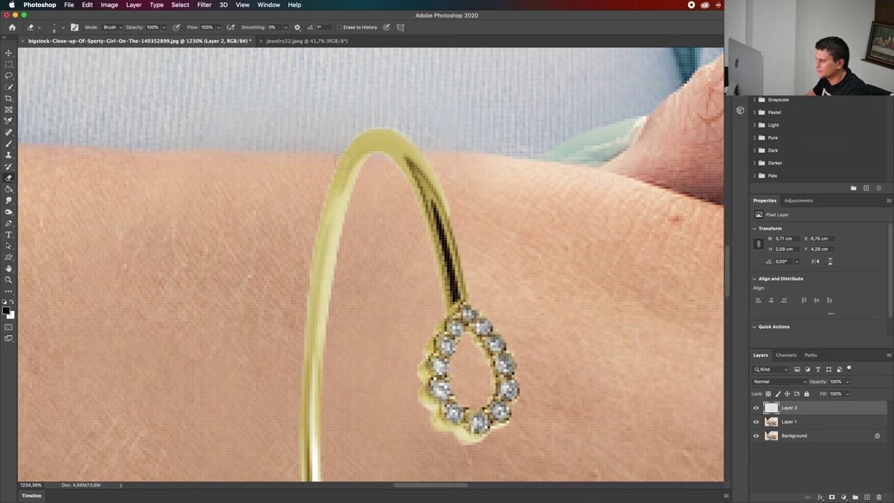
mouse_move(343, 161)
mouse_down()
mouse_move(376, 167)
mouse_move(340, 164)
mouse_move(356, 187)
mouse_up()
drag(374, 337, 419, 99)
drag(426, 388, 419, 191)
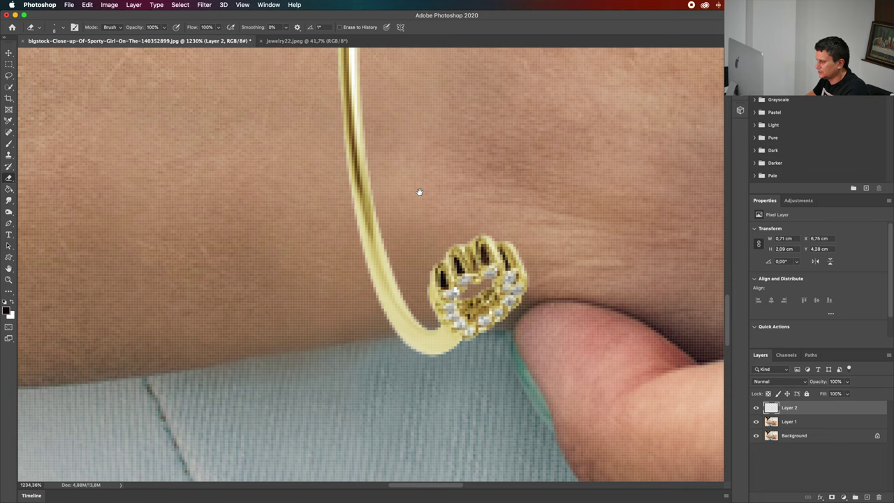
mouse_move(422, 323)
mouse_down()
mouse_move(389, 314)
mouse_move(409, 326)
mouse_up()
scroll(393, 242, down, 3)
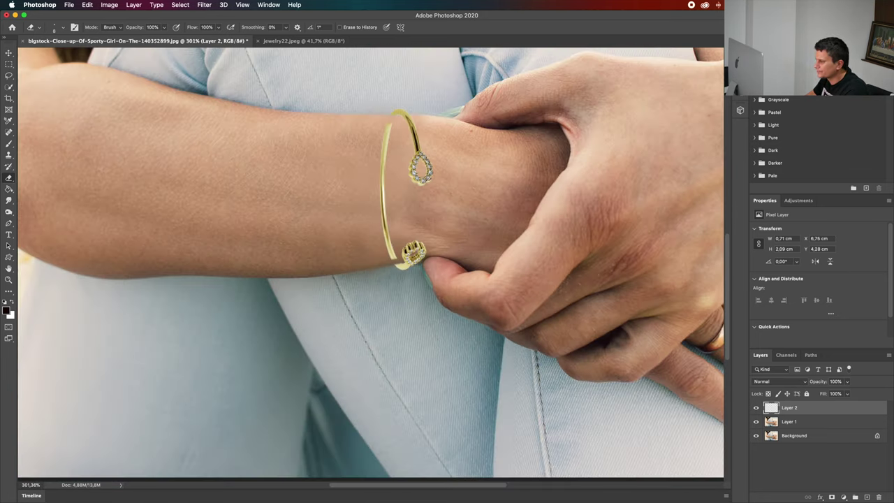
Erase the remaining long band across the forearm with a 35 px eraser, keeping only the two jewelled ends
click(392, 253)
click(389, 245)
key(bracketright)
drag(385, 235, 387, 128)
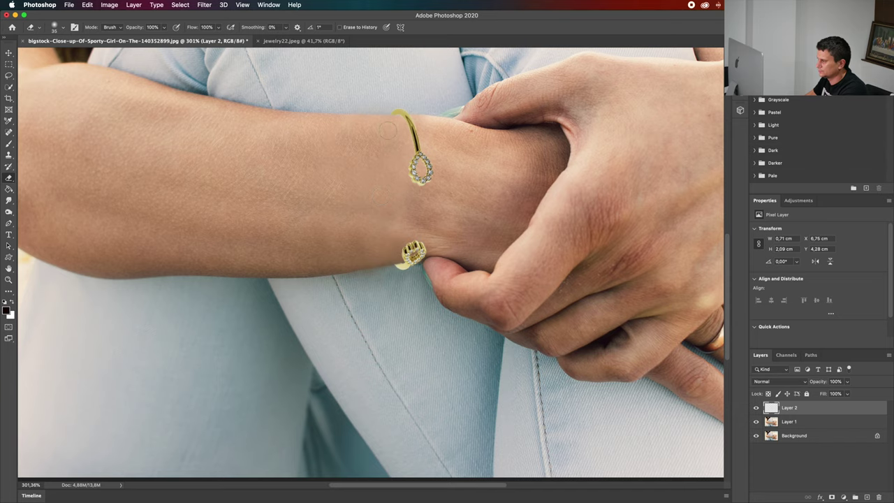
key(super+0)
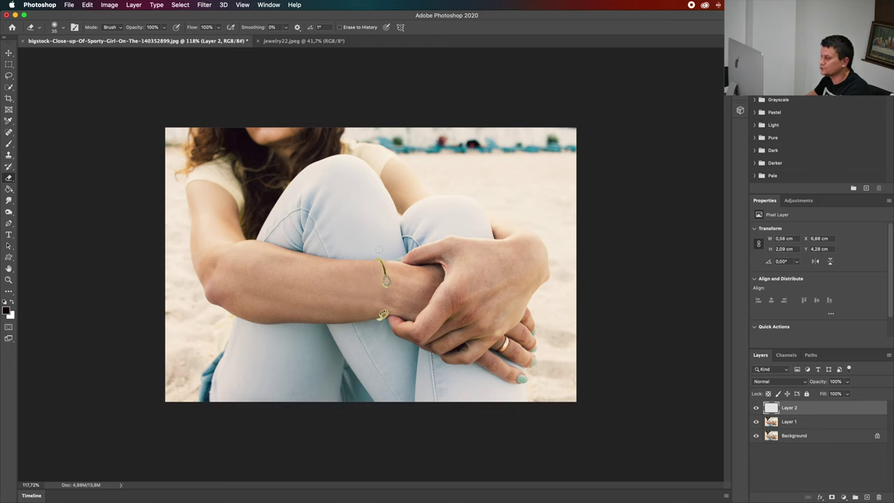
Select the bracelet's lower jewelled end with a rectangular marquee and copy it to its own layer
scroll(376, 267, up, 5)
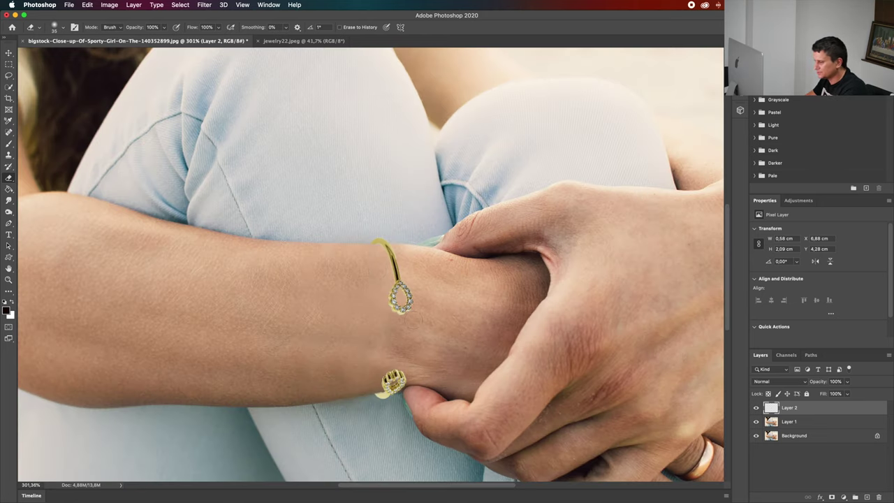
scroll(454, 362, up, 3)
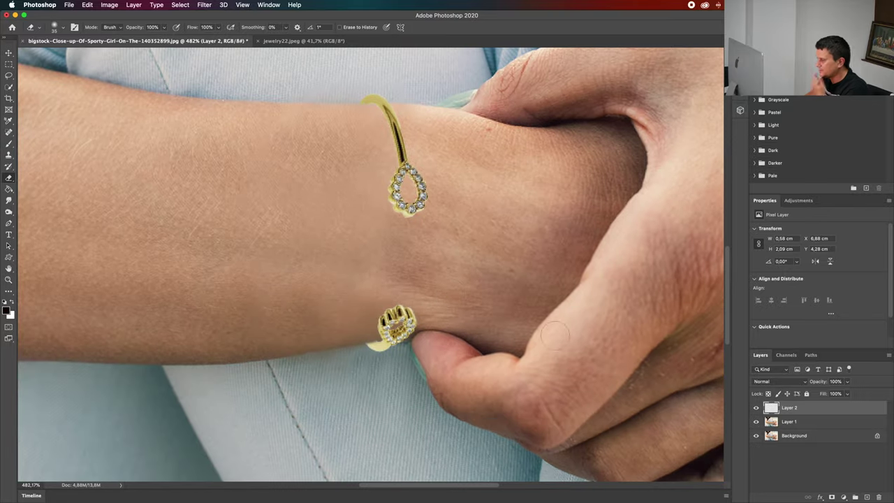
click(8, 64)
drag(336, 285, 441, 372)
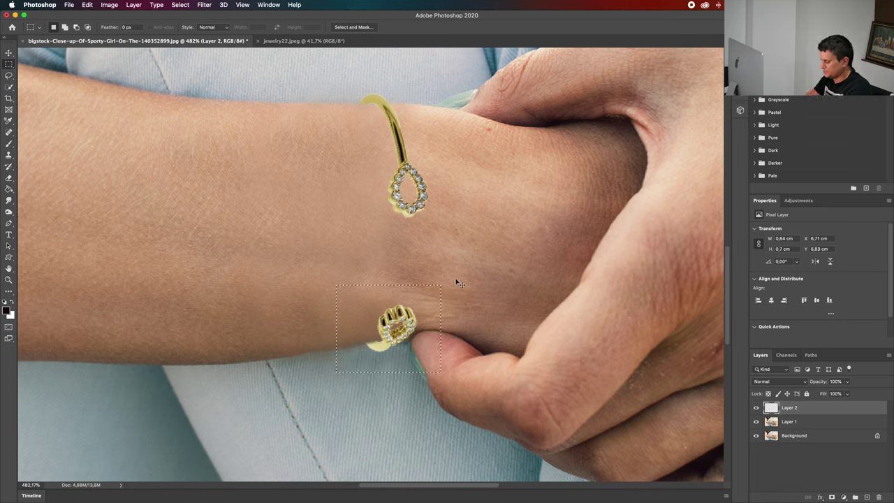
key(super+j)
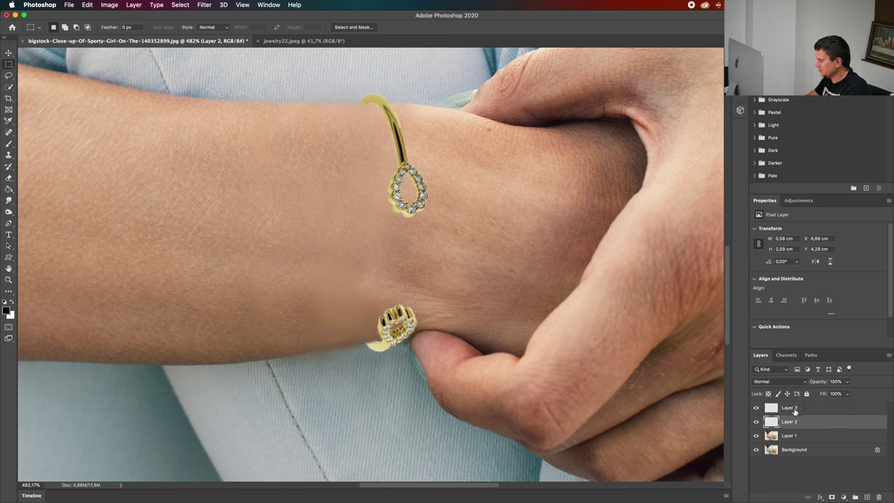
Rename the copied layer "bottom" and Layer 2 "top"
double_click(792, 408)
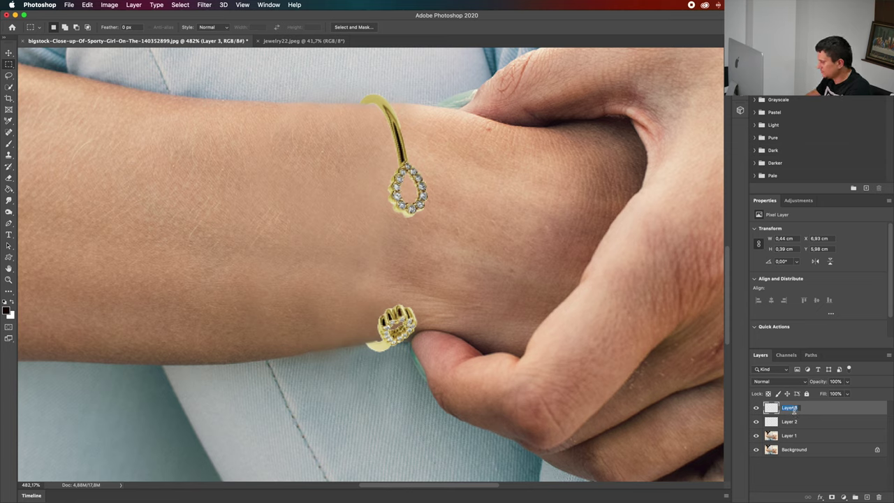
text(bottom)
key(Return)
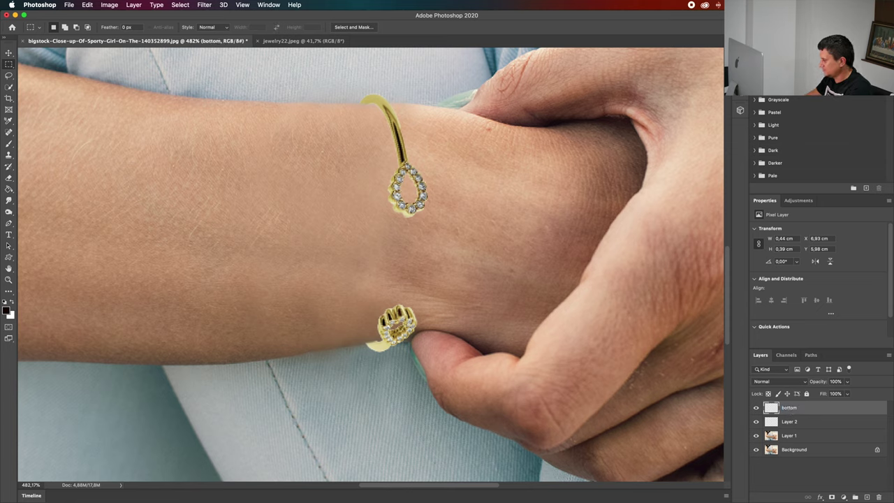
double_click(790, 422)
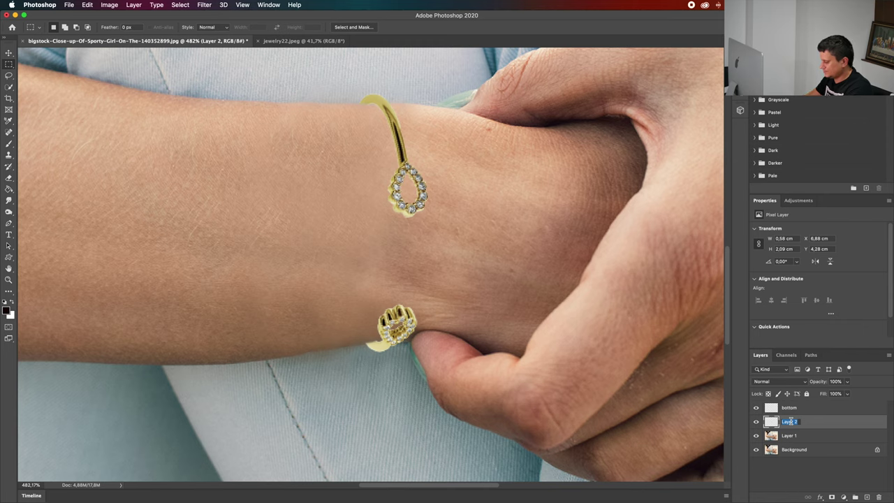
text(top)
key(Return)
Erase the lower jewelled end from the top layer while the bottom layer is hidden, and show the bottom layer again
click(806, 410)
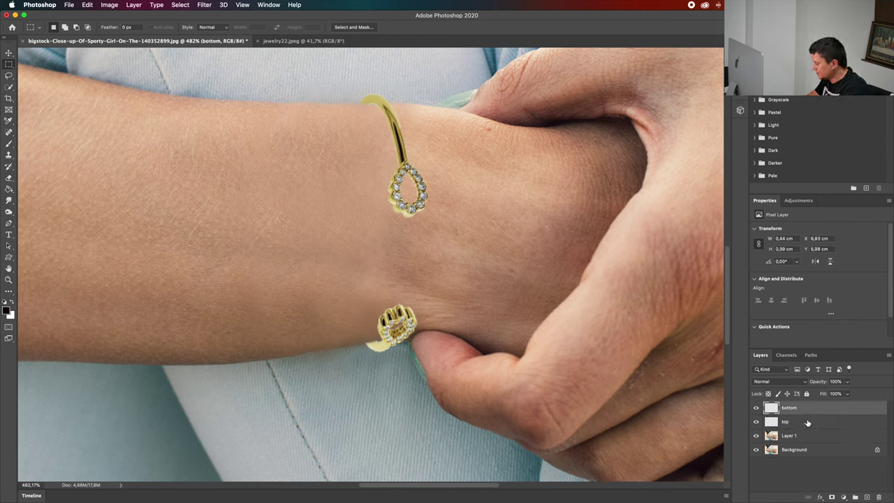
click(808, 422)
key(e)
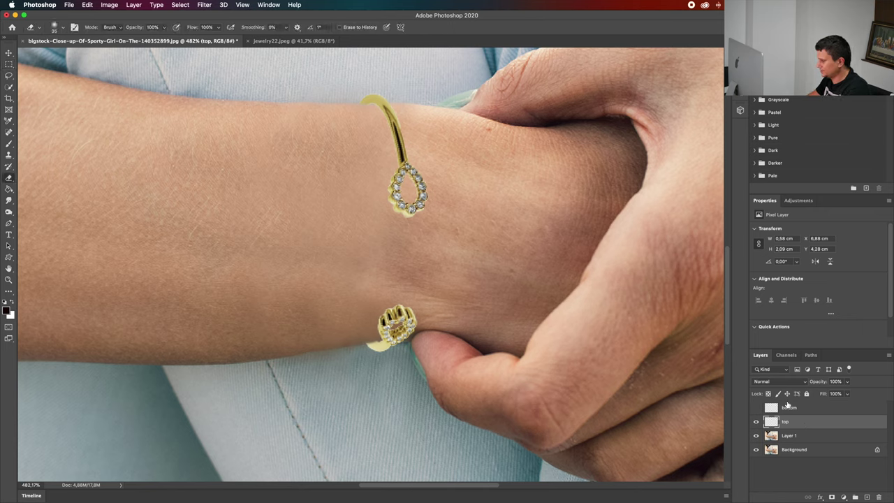
drag(377, 343, 406, 323)
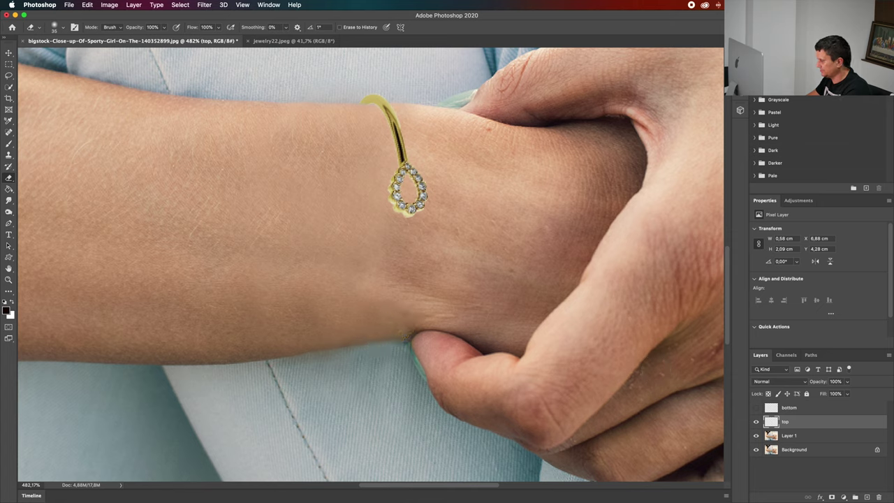
click(756, 409)
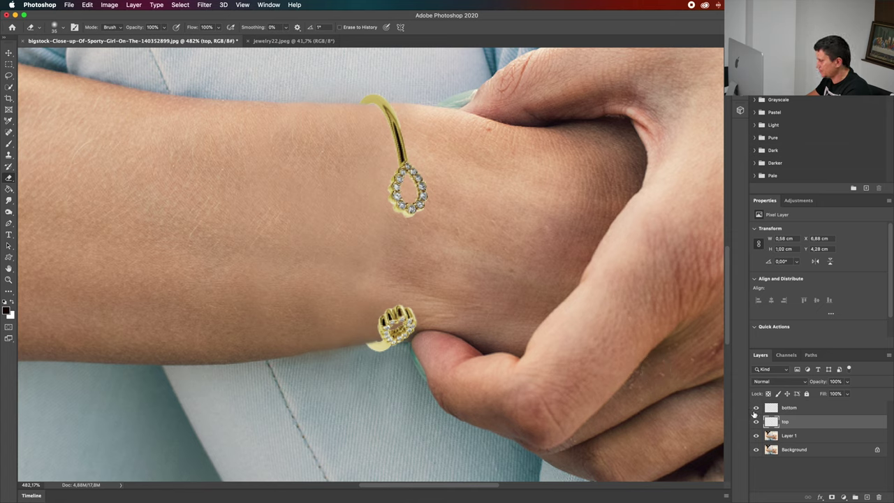
Add a Drop Shadow to the top layer with 49% opacity, 2 px distance, 9% spread and 6 px size
click(756, 408)
click(756, 409)
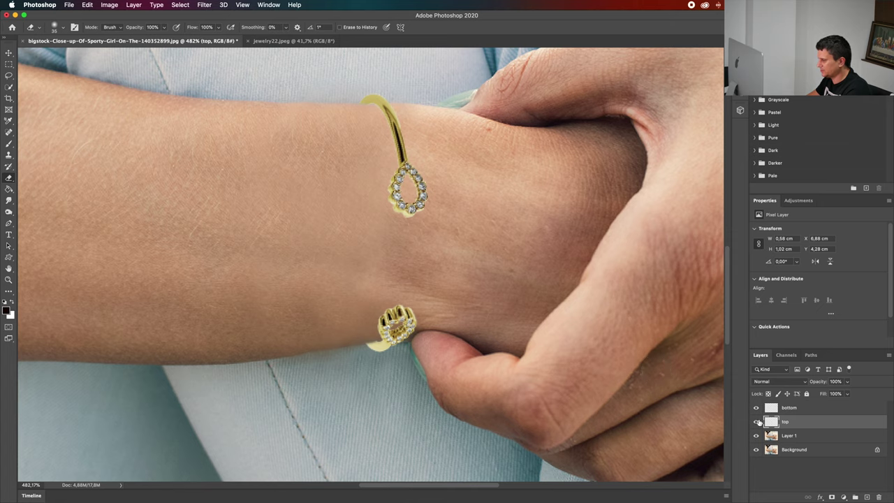
click(816, 409)
click(814, 423)
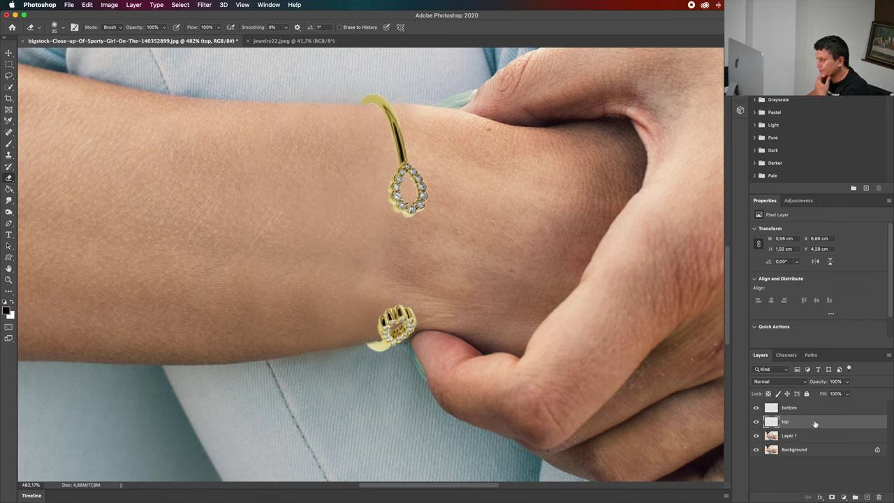
double_click(814, 423)
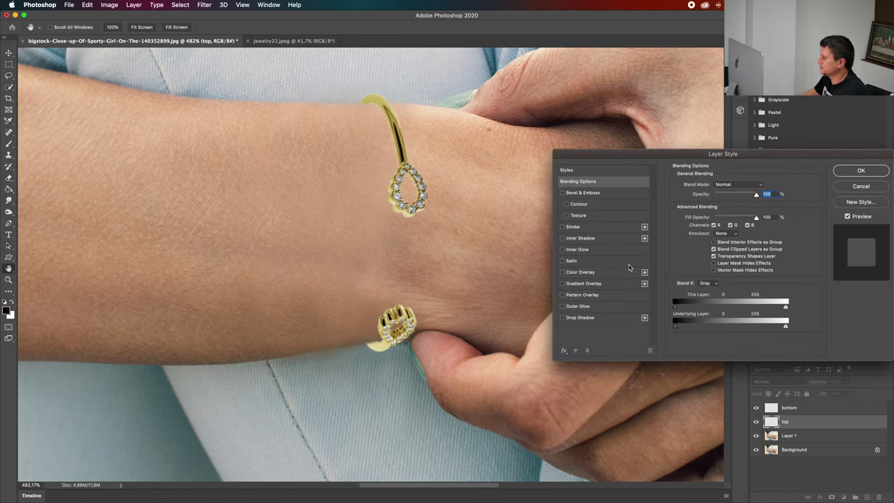
drag(623, 155, 523, 133)
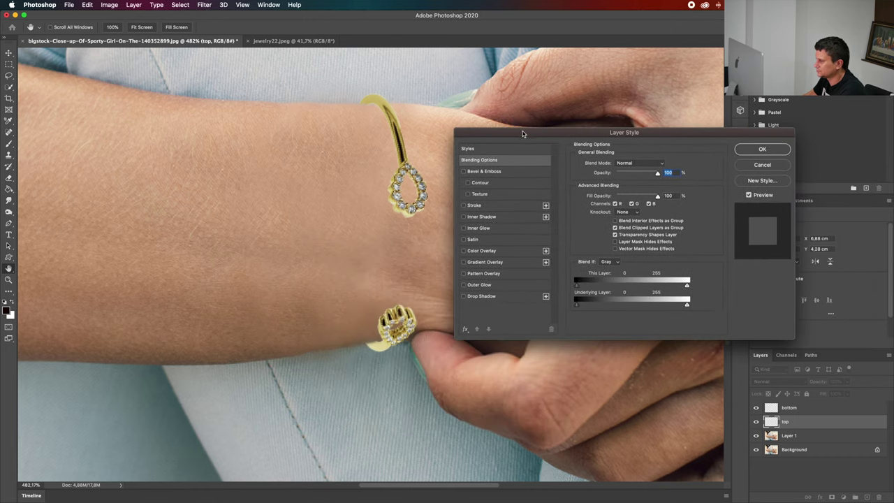
click(482, 296)
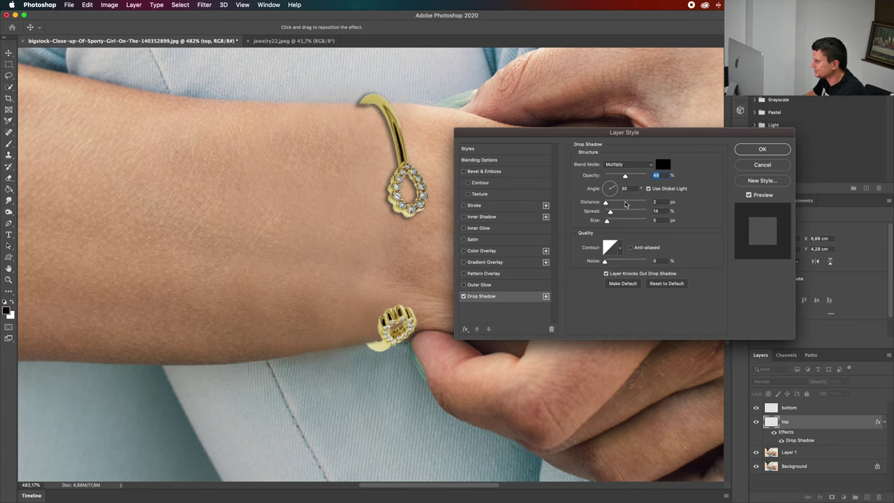
drag(605, 202, 609, 213)
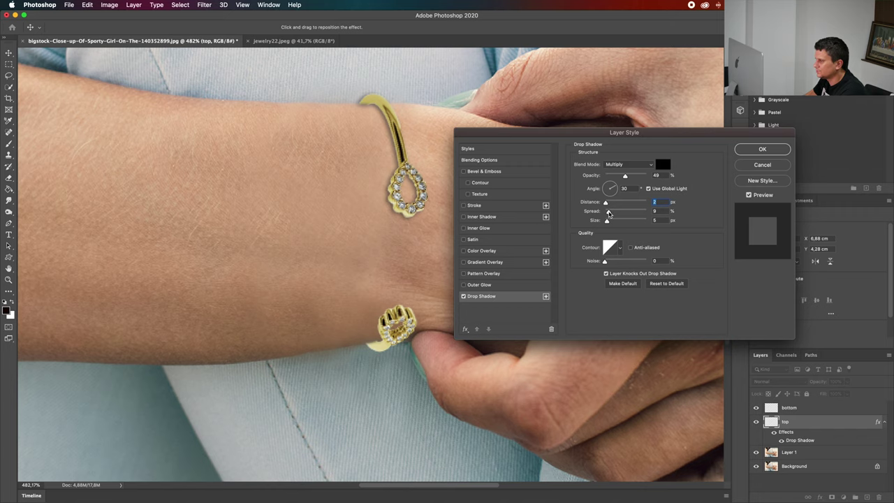
drag(606, 220, 607, 223)
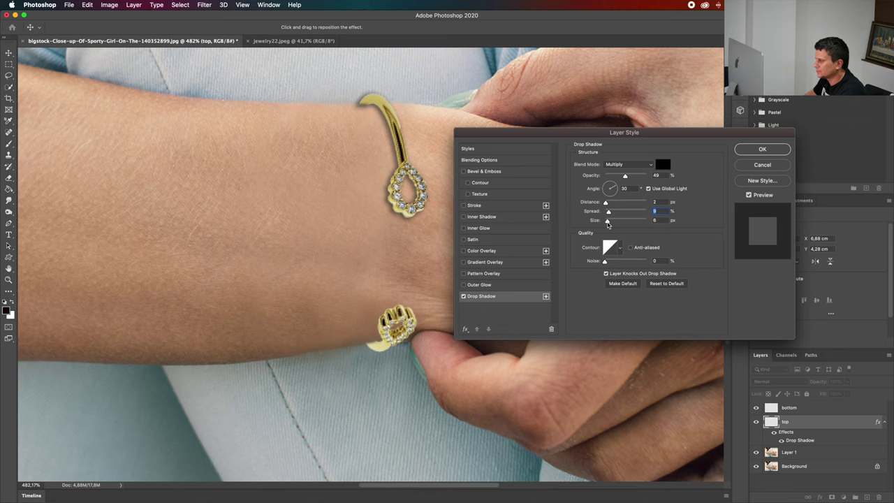
click(762, 149)
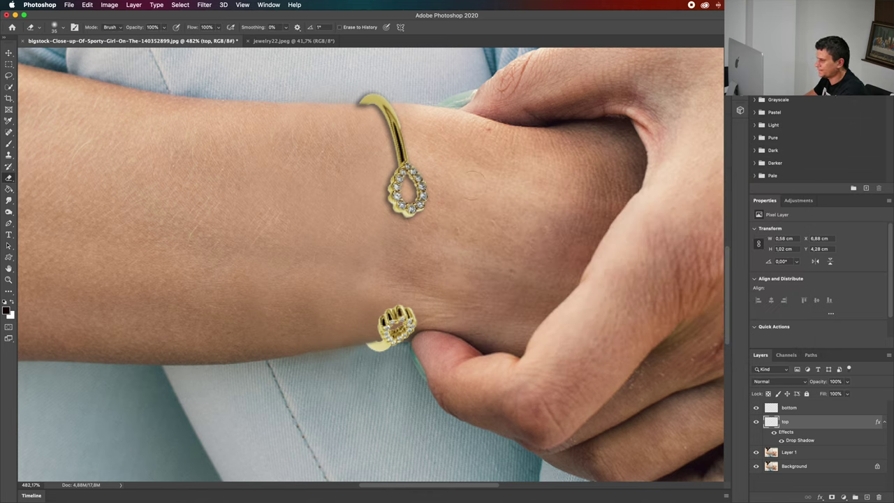
Copy the top layer's style and paste it onto the bottom layer
right_click(806, 420)
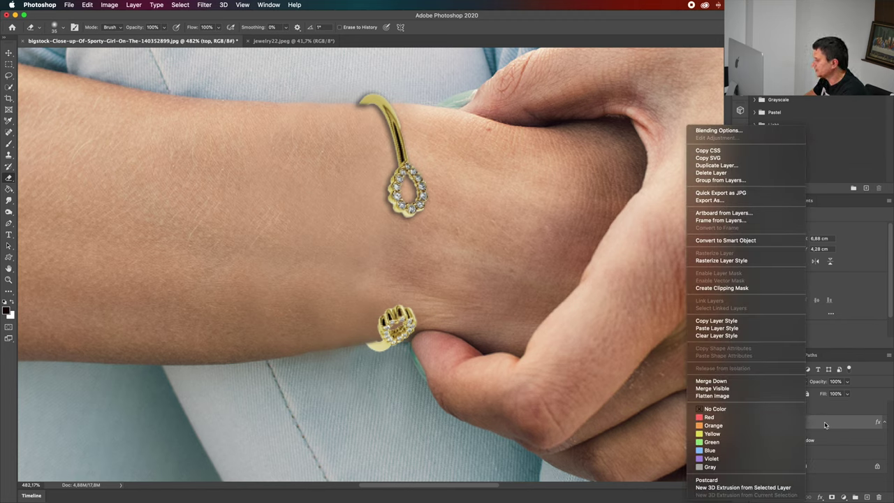
click(747, 323)
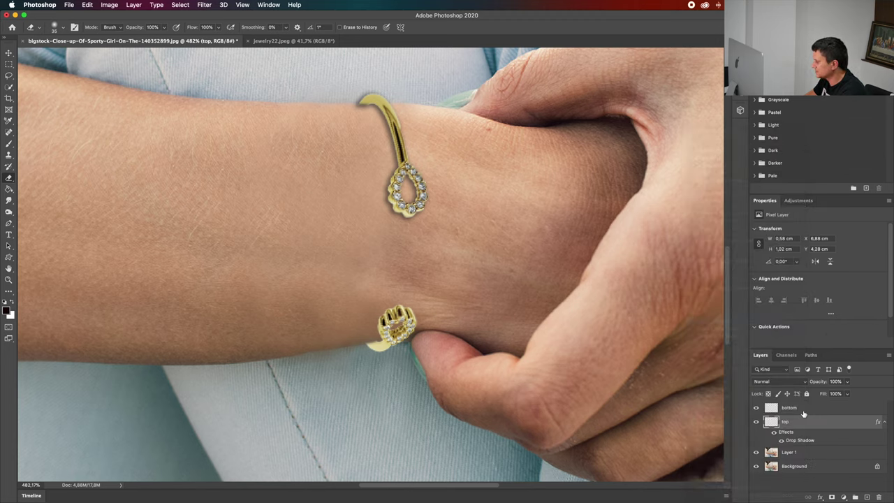
right_click(819, 408)
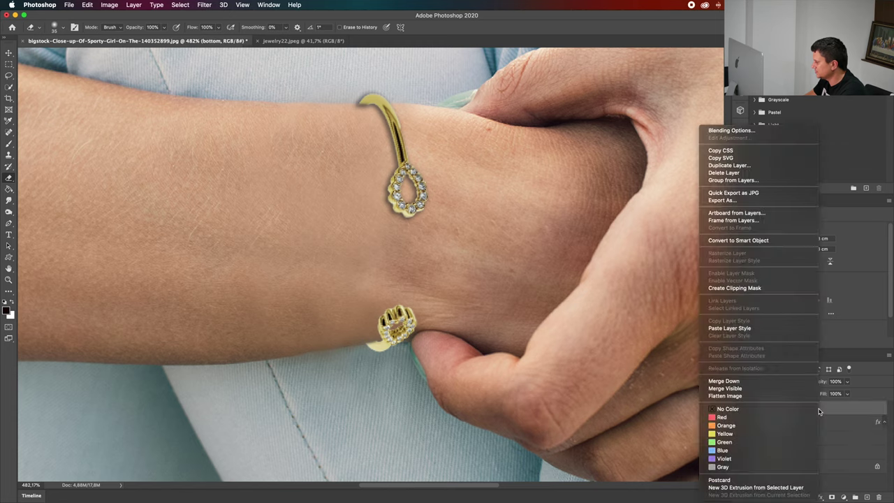
click(768, 328)
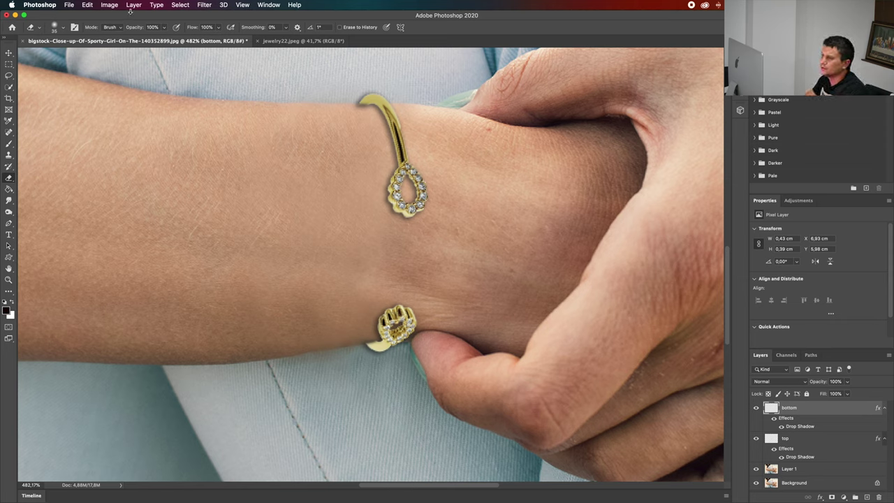
Darken the bottom layer with the Camera Raw Filter: Exposure -0.30, Contrast -19, Shadows -84 and Blacks -39
click(198, 7)
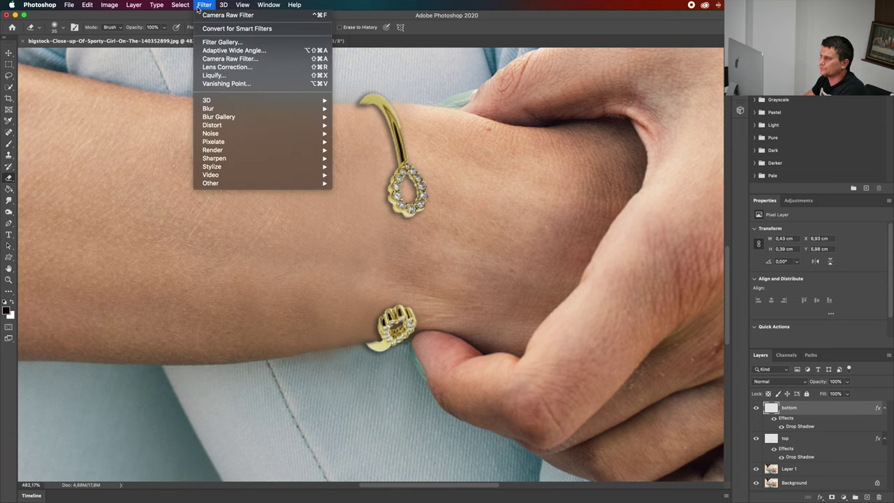
click(236, 59)
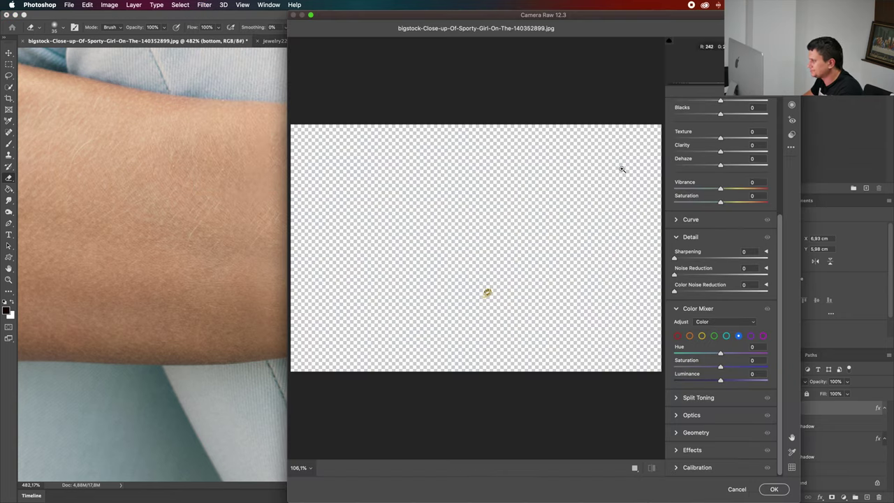
click(487, 294)
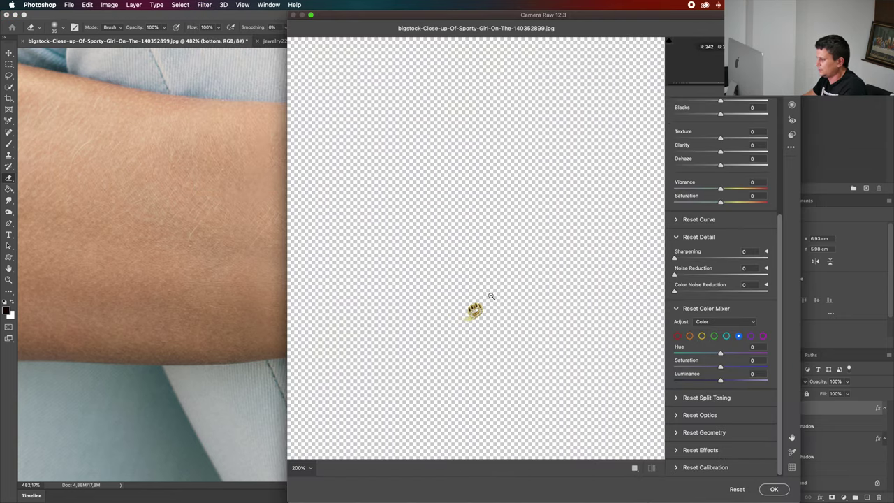
scroll(487, 303, up, 3)
scroll(488, 317, up, 2)
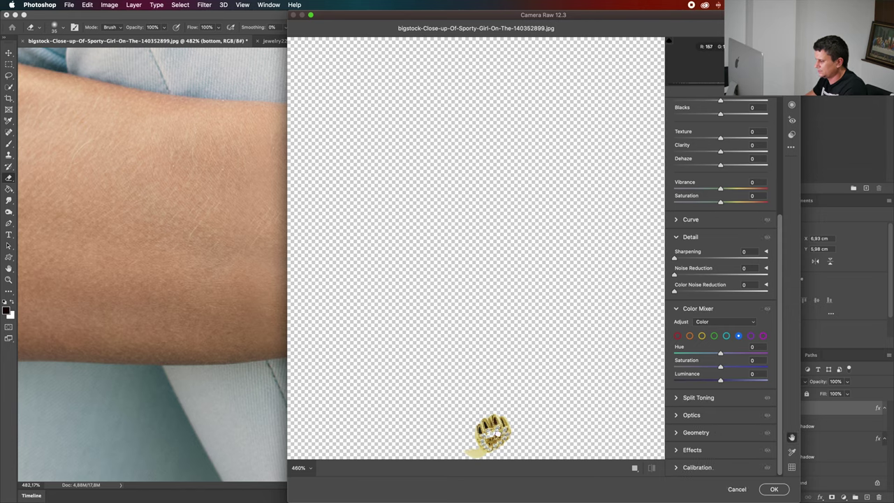
drag(487, 434, 486, 251)
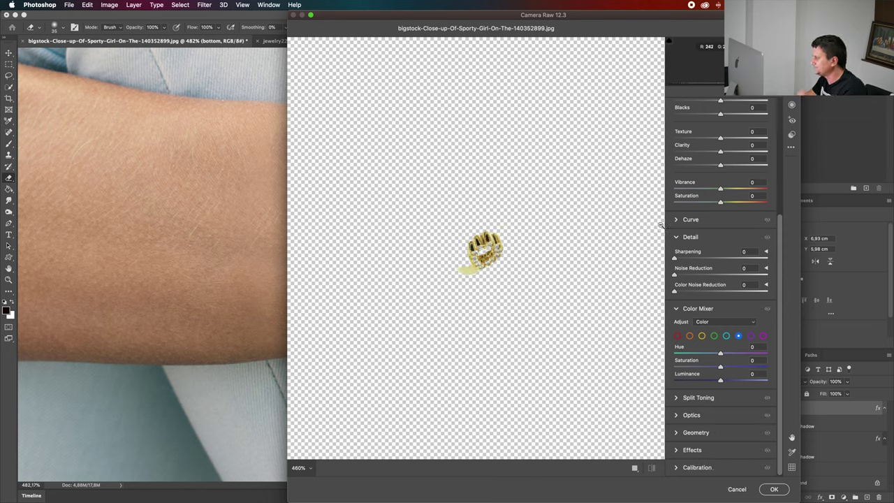
scroll(700, 160, up, 5)
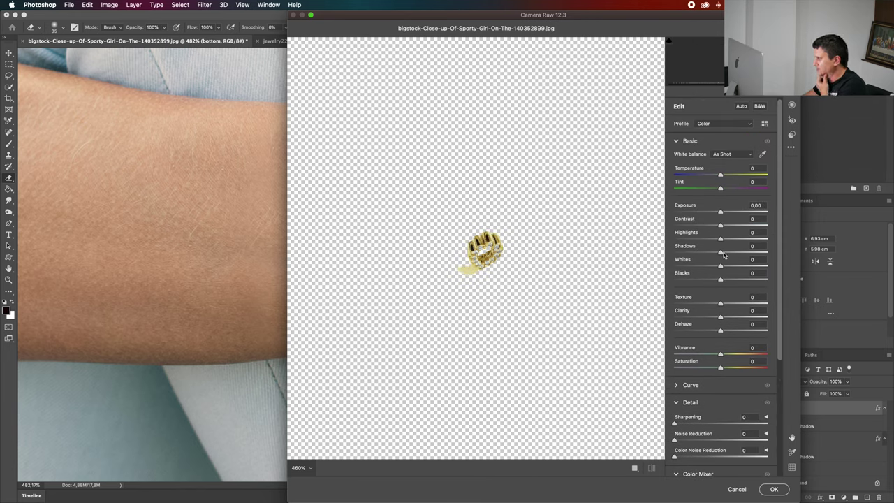
drag(721, 253, 683, 256)
mouse_move(721, 223)
mouse_down()
mouse_move(709, 227)
mouse_move(757, 230)
mouse_move(714, 236)
mouse_move(718, 214)
mouse_up()
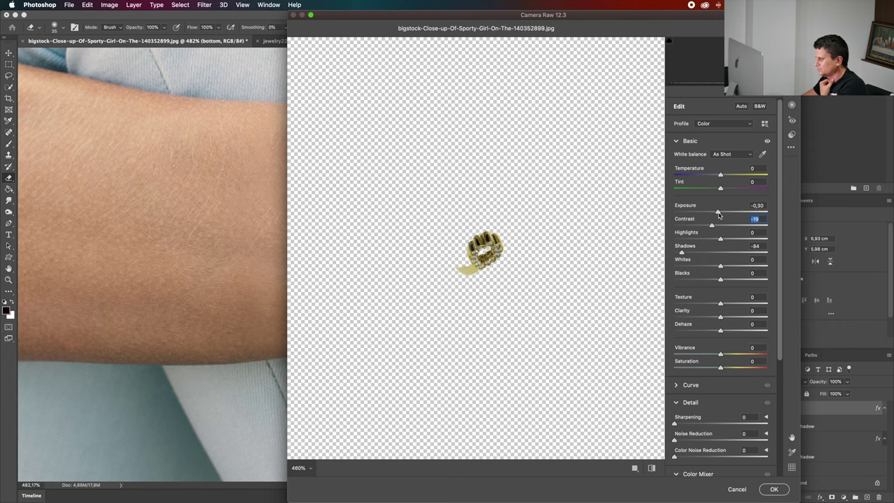
click(719, 215)
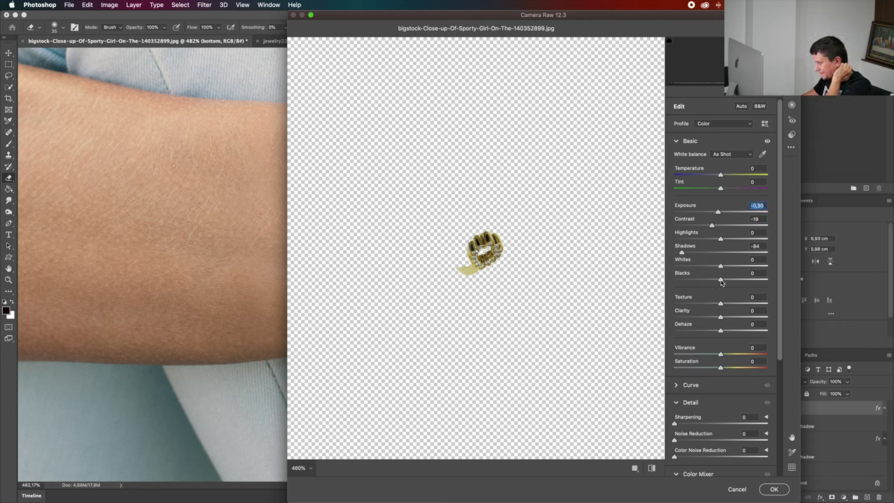
drag(721, 281, 703, 283)
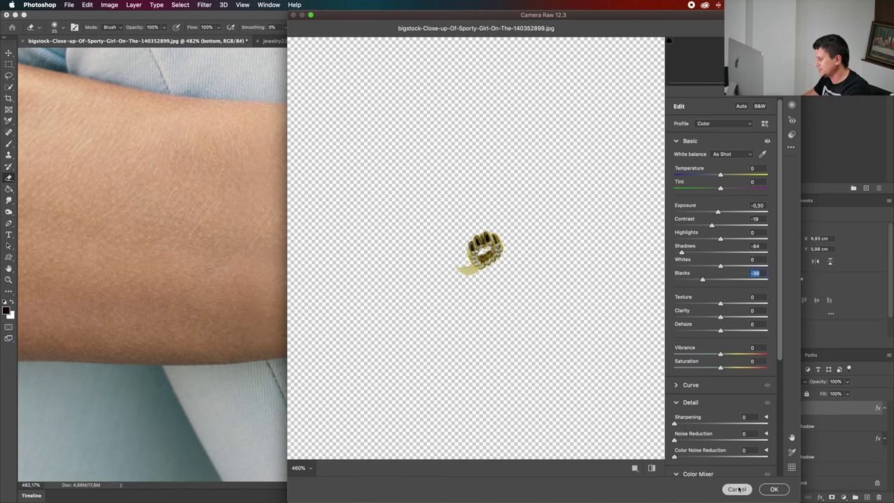
click(774, 489)
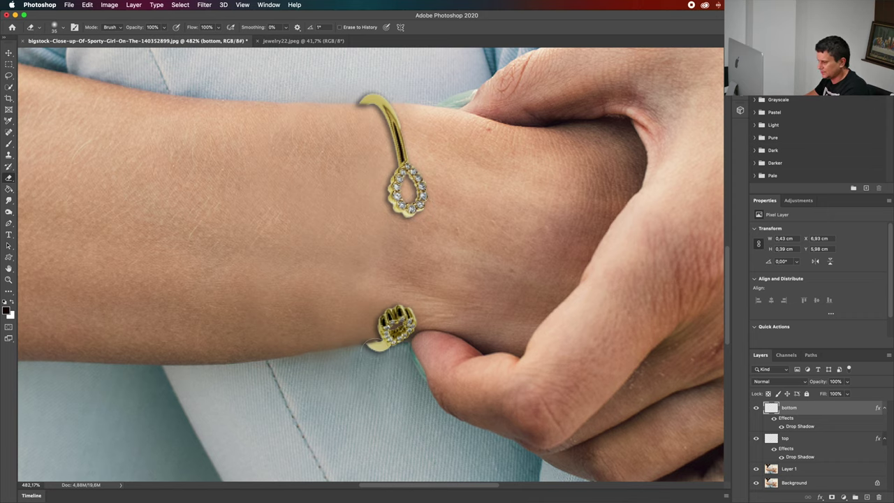
Load the outline of the bottom layer's jewelled end as a selection
scroll(366, 345, up, 5)
scroll(371, 344, up, 2)
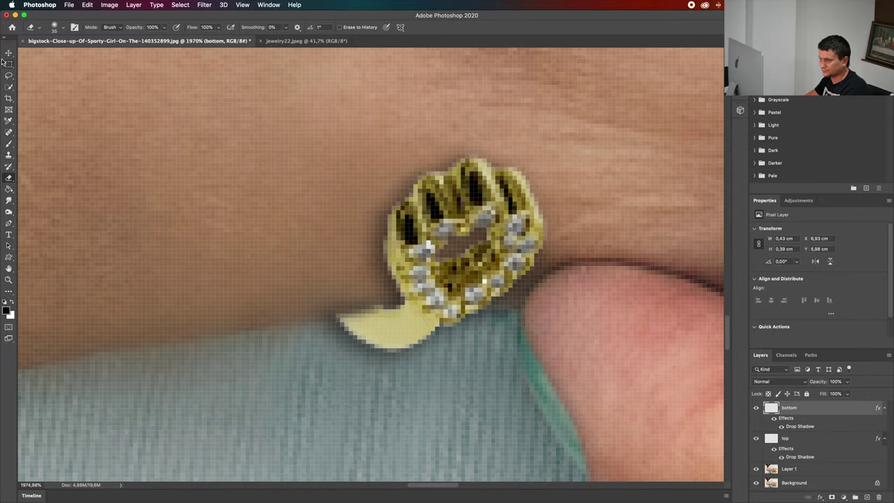
key(v)
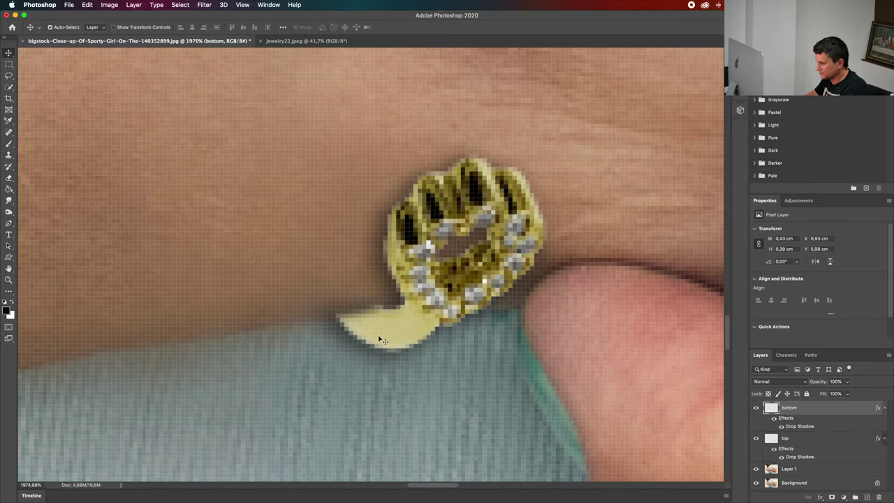
scroll(415, 313, down, 2)
scroll(414, 316, down, 1)
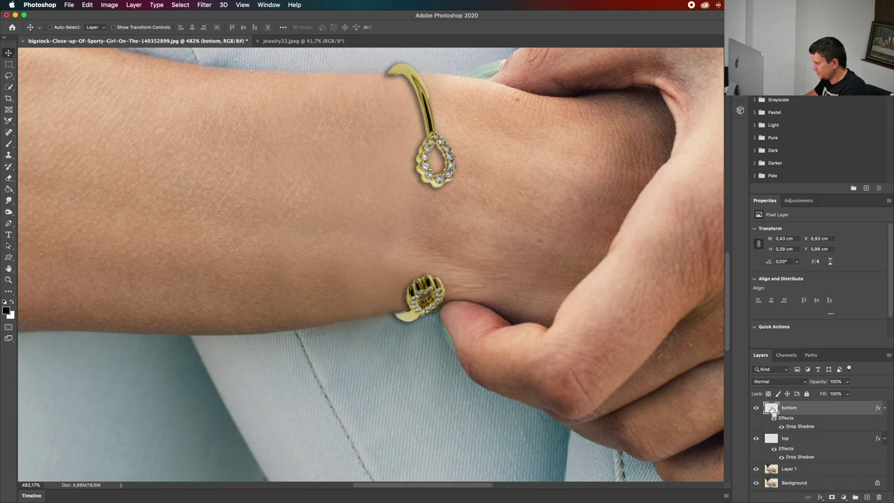
super+click(771, 409)
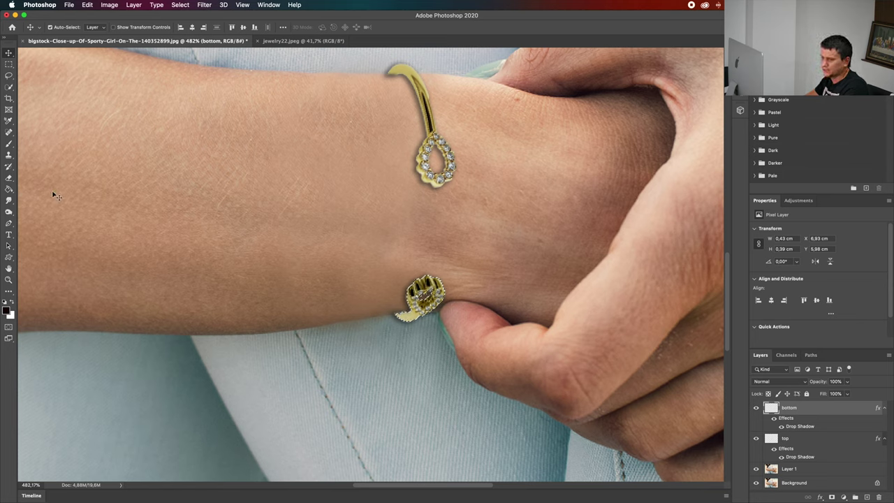
Prepare a soft 45 px Brush with 0% hardness and add a new layer above the bottom layer
click(16, 144)
click(42, 143)
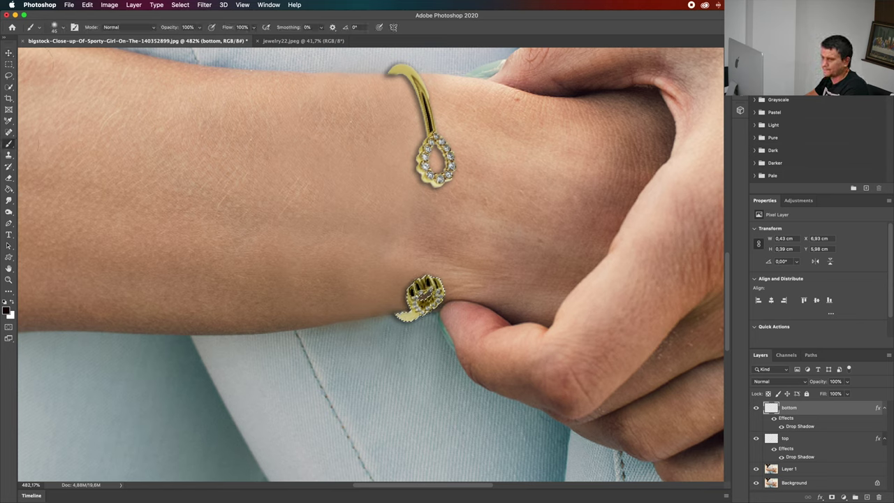
click(62, 27)
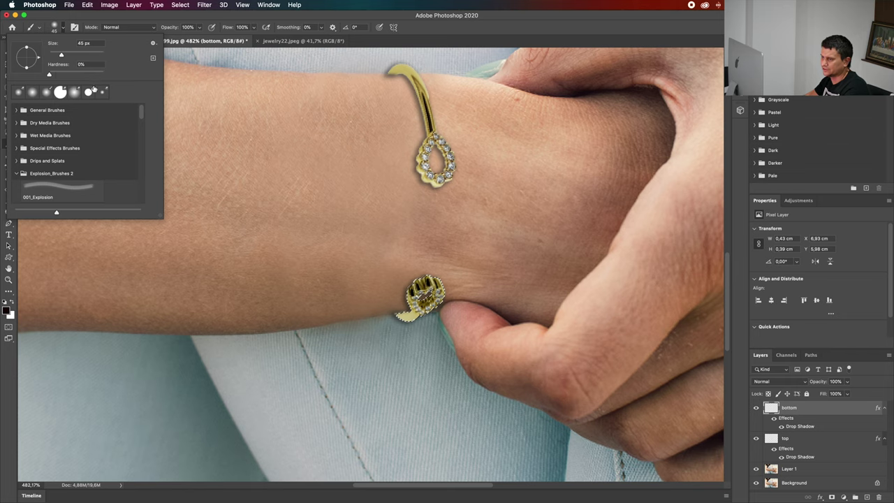
key(Return)
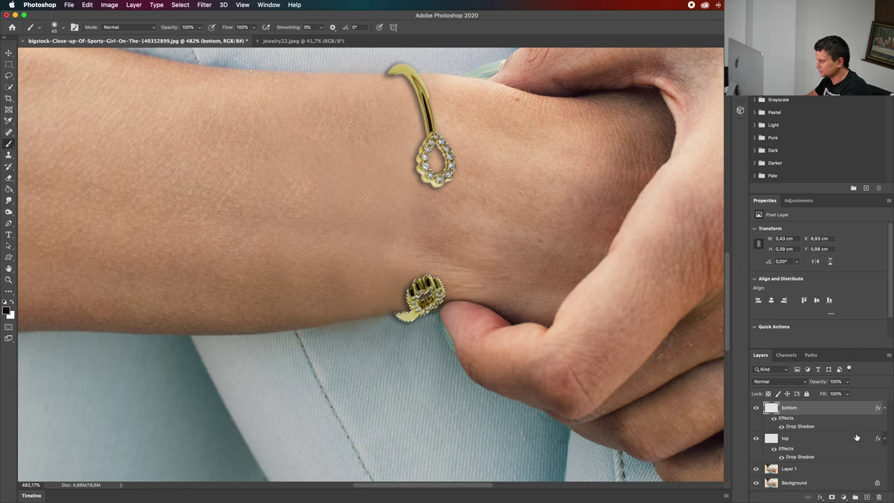
click(867, 497)
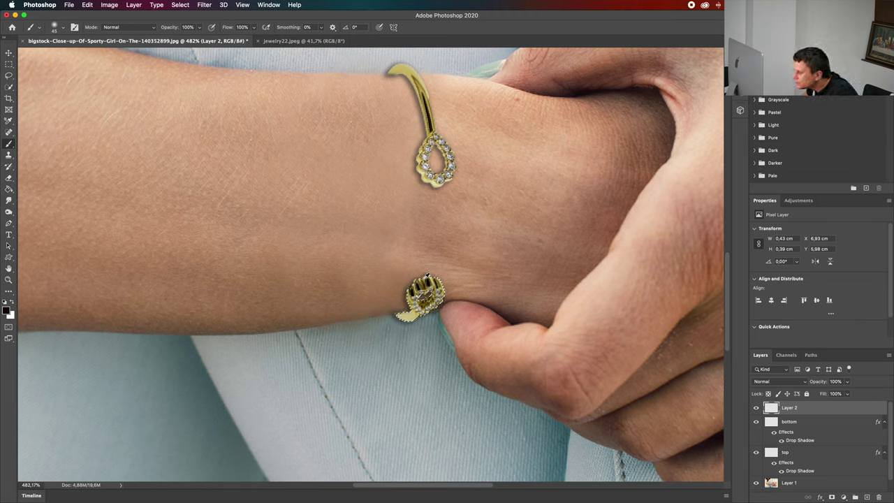
Paint the lower jewelled end's short band with dark gold tones sampled from the bracelet, and clear the selection
alt+click(427, 278)
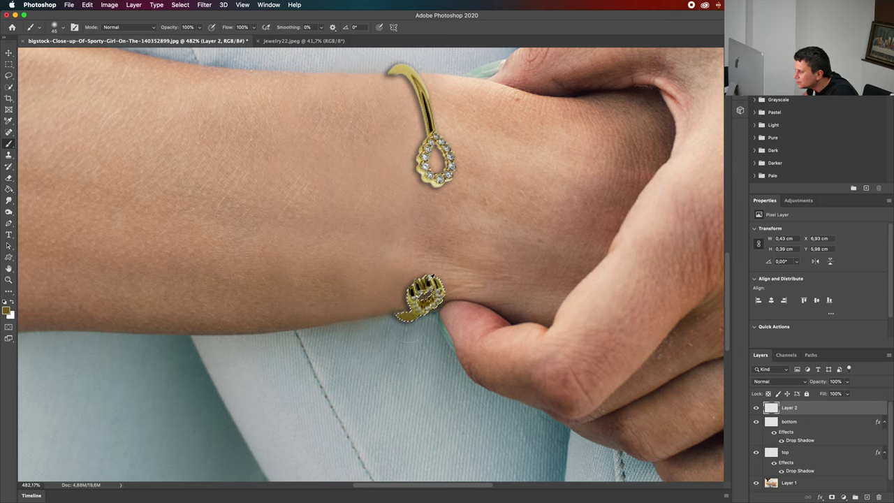
alt+click(432, 278)
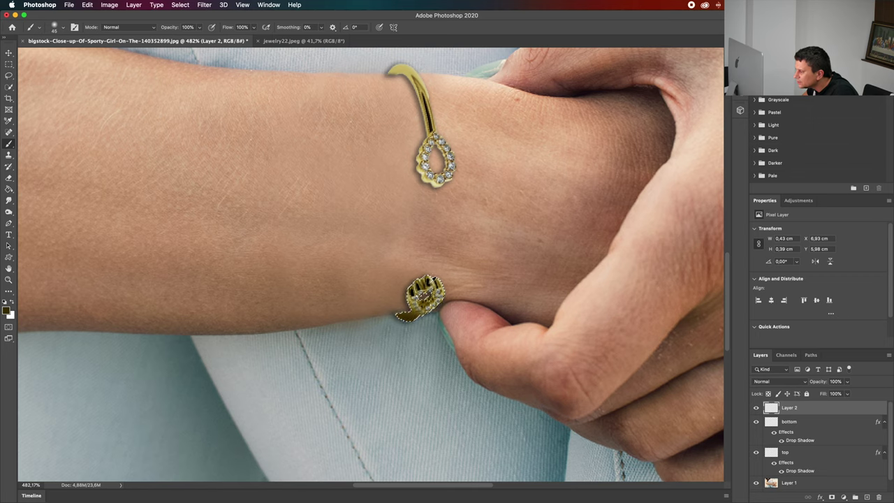
alt+click(430, 284)
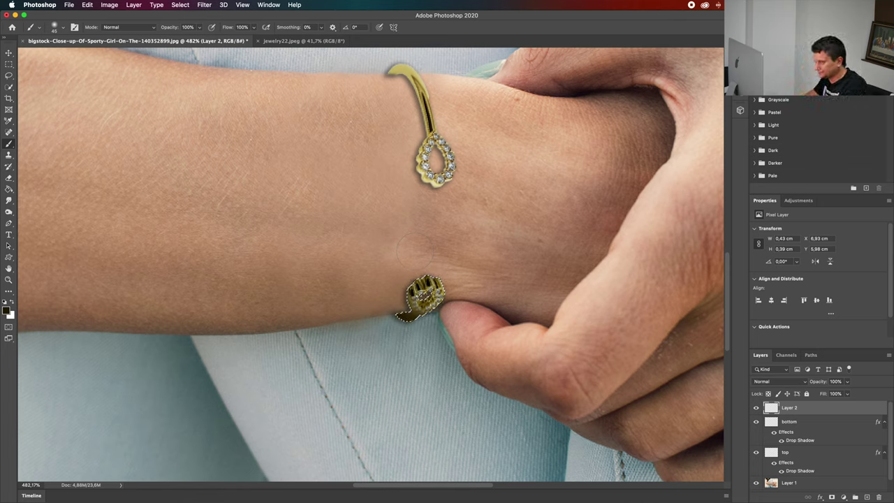
key(ctrl+d)
click(8, 63)
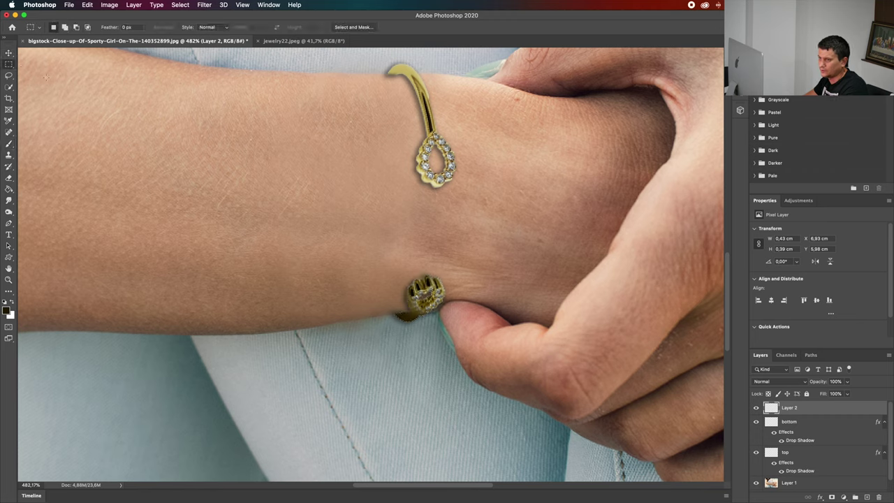
click(9, 52)
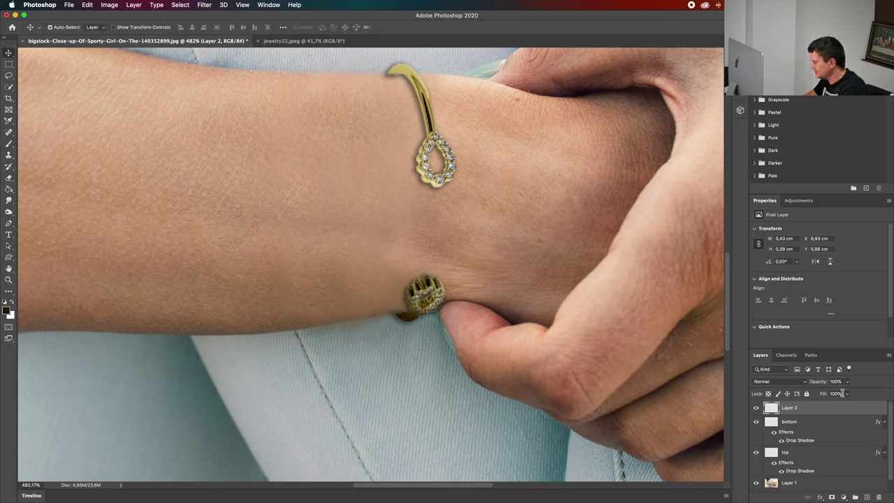
Lower the opacity of Layer 2, the painted band shading, to 86%
click(847, 381)
drag(846, 393, 841, 394)
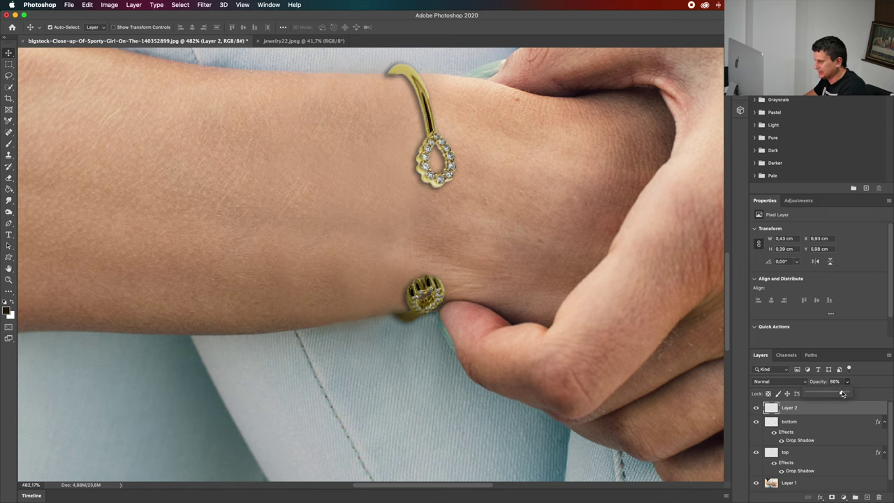
click(837, 411)
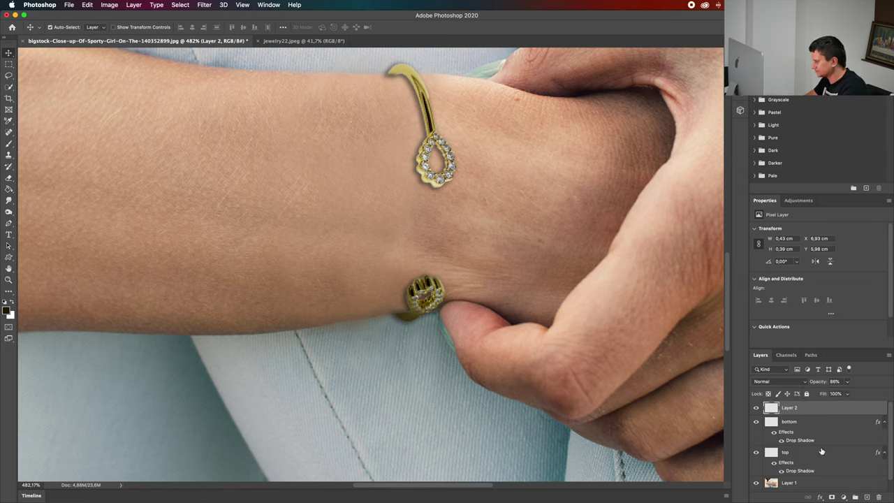
scroll(797, 431, down, 1)
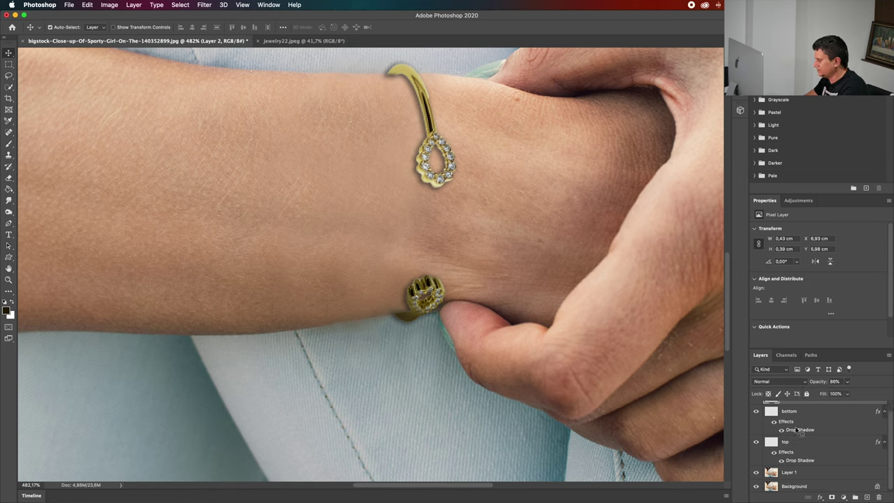
scroll(797, 431, up, 1)
scroll(797, 431, down, 1)
scroll(797, 431, up, 1)
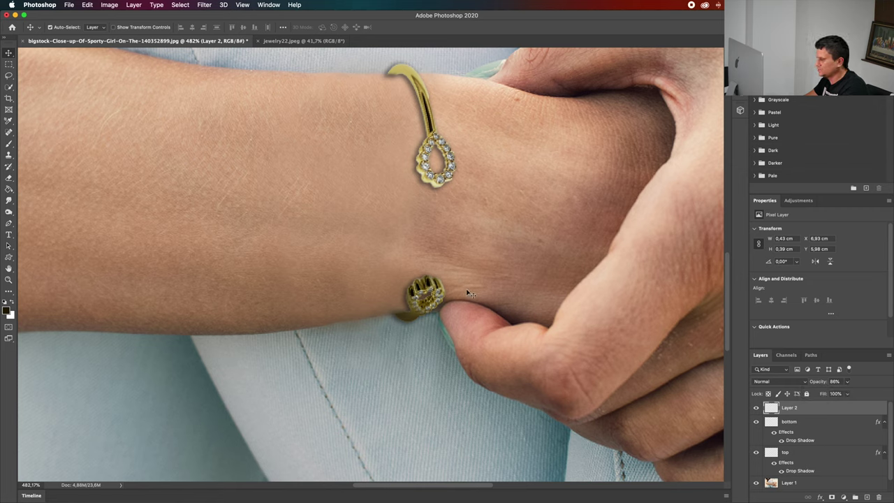
Set the Drop Shadow angle of the bottom layer to 59° in its layer style
scroll(394, 120, down, 5)
drag(426, 139, 445, 297)
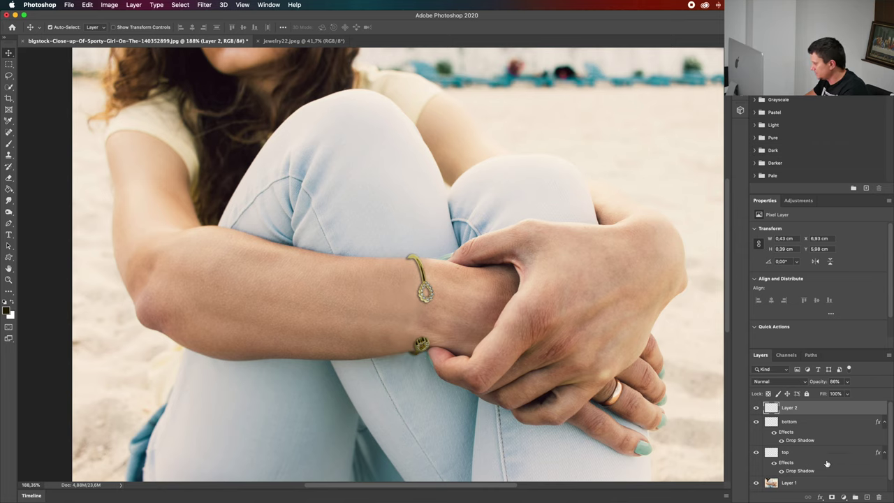
double_click(815, 425)
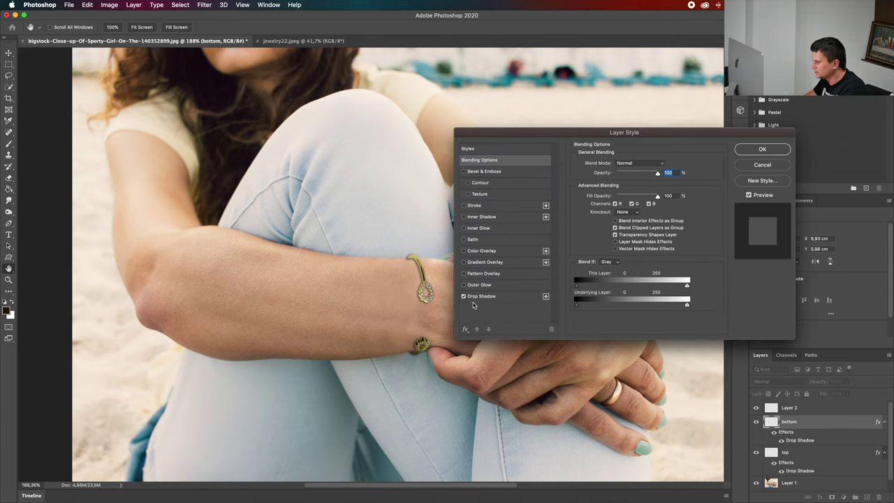
click(480, 299)
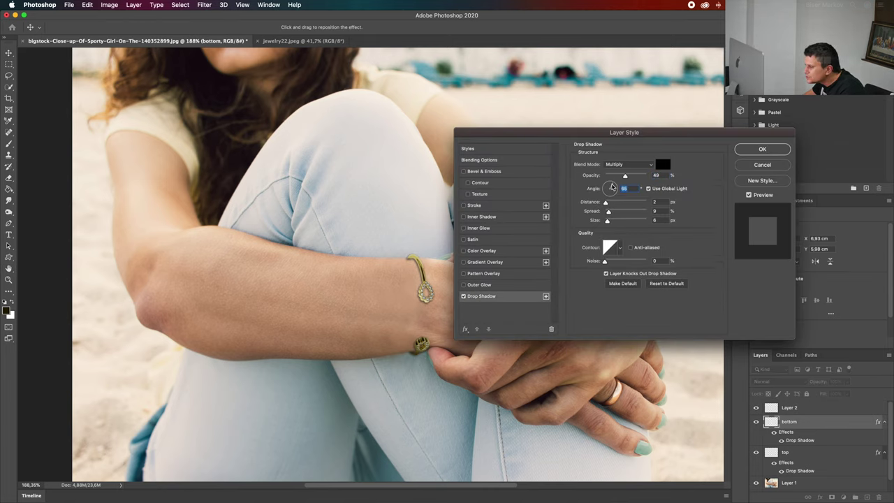
click(612, 187)
click(612, 187)
drag(611, 187, 612, 187)
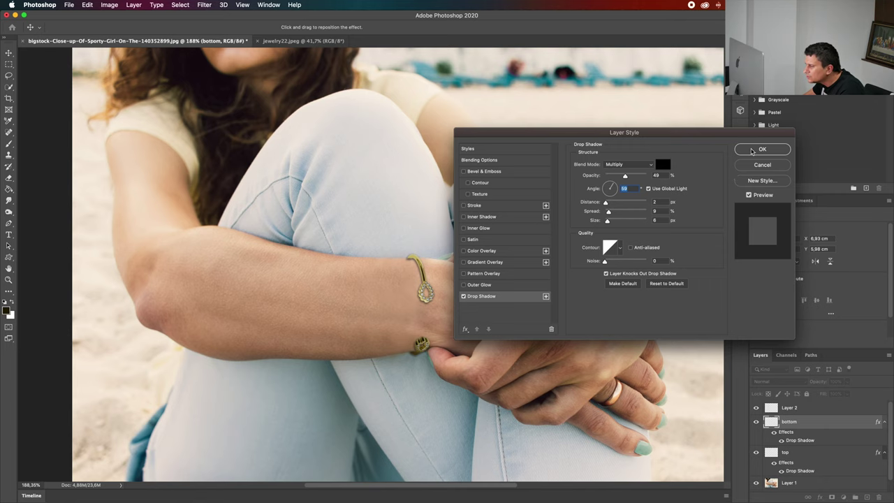
click(752, 151)
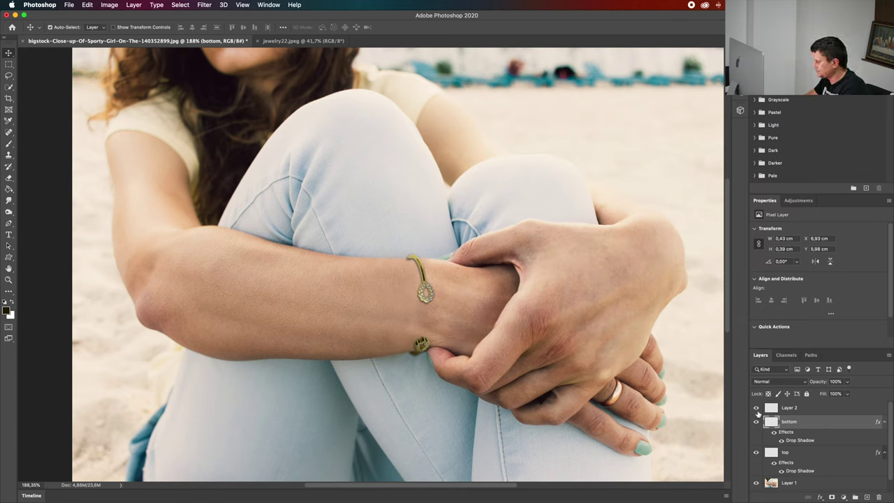
Select Layer 2, bottom and top together
shift+click(830, 411)
shift+click(821, 454)
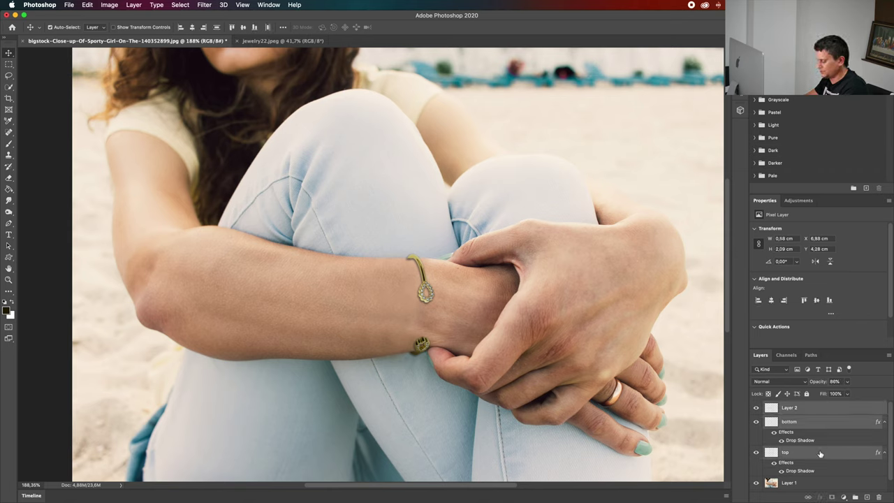
right_click(831, 424)
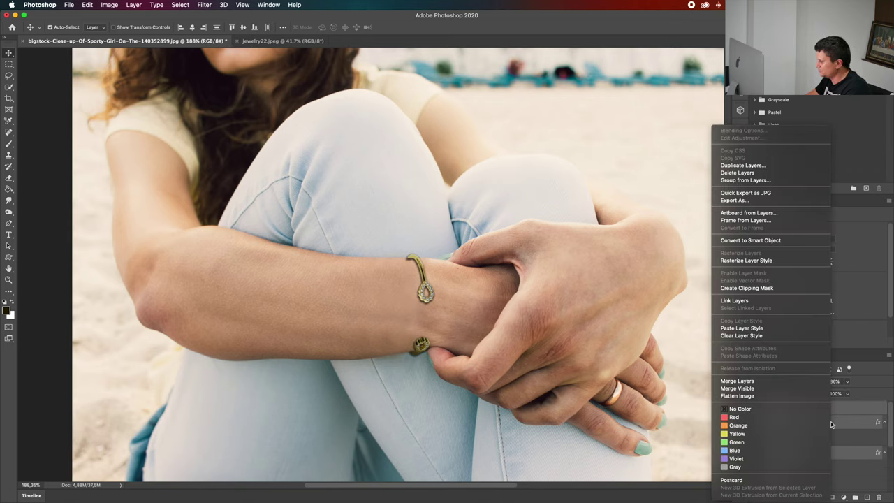
click(844, 415)
right_click(844, 416)
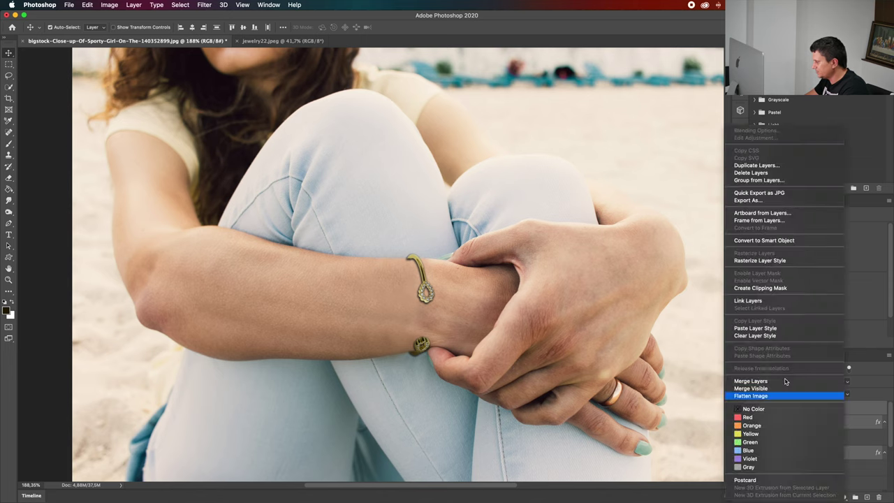
click(762, 395)
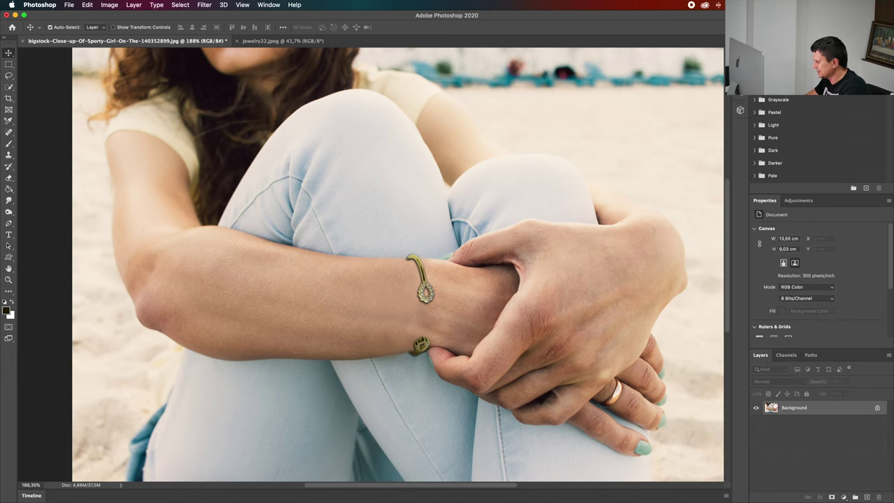
key(super+z)
Merge the selected bracelet layers into a separate copy layer and hide the original Layer 2, bottom and top layers
right_click(815, 415)
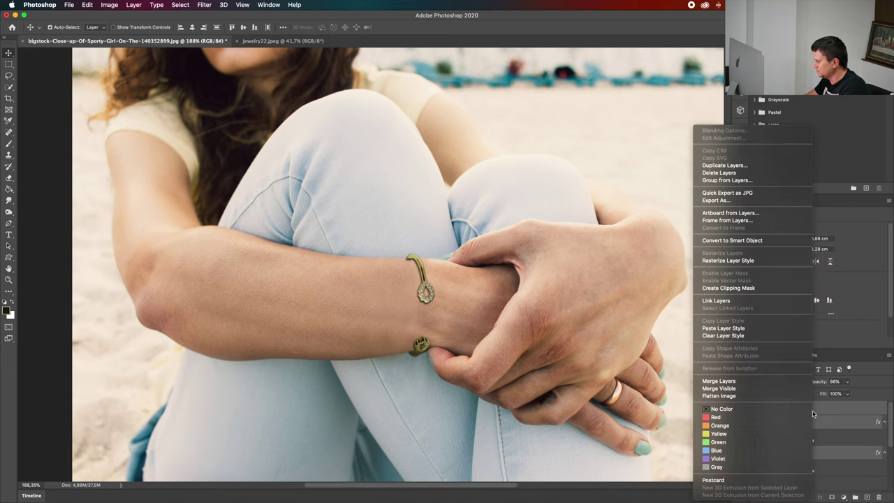
click(776, 381)
click(757, 422)
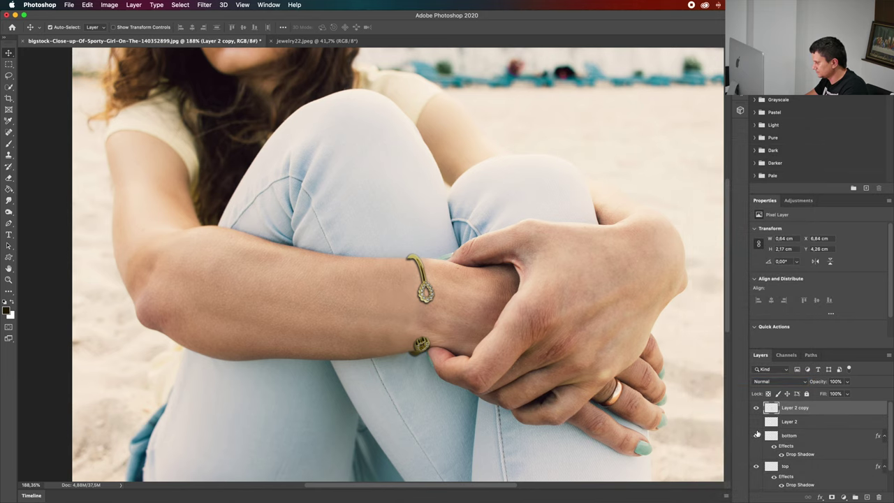
click(756, 435)
click(756, 465)
Erase the stray shadow below the upper band's tip on Layer 2 copy with a 10 px Eraser
scroll(429, 325, up, 3)
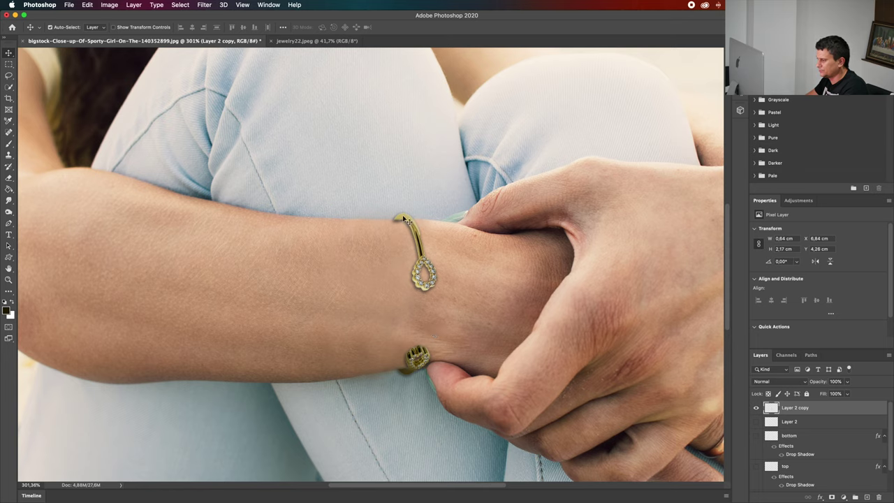
key(e)
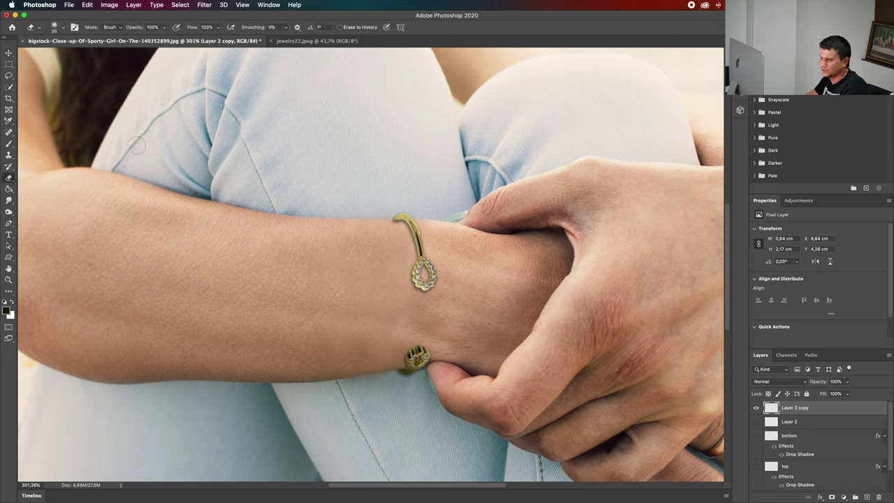
click(9, 178)
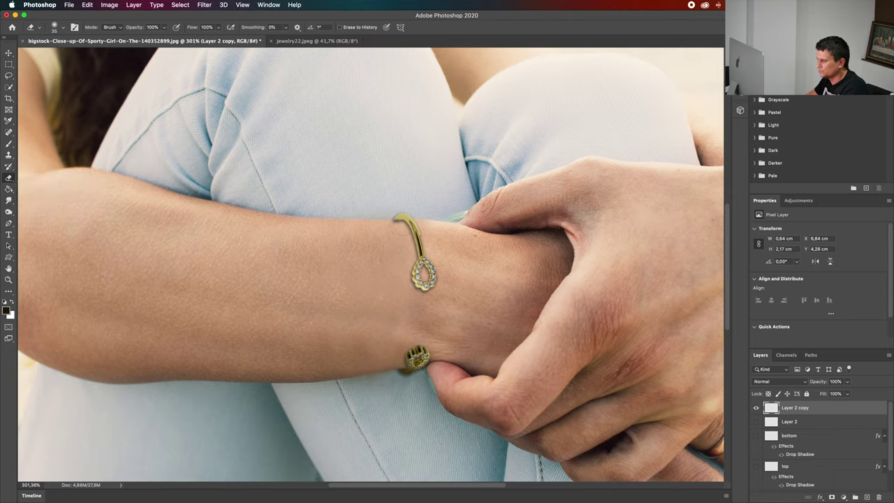
scroll(395, 225, up, 5)
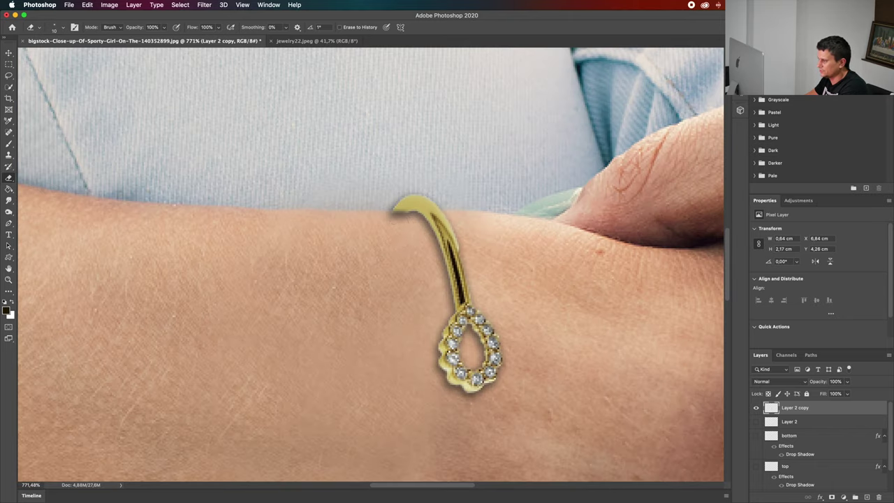
drag(404, 216, 394, 217)
Reduce the Eraser to 8 px for cleaning the shadow beside the lower jewelled end
scroll(394, 218, down, 6)
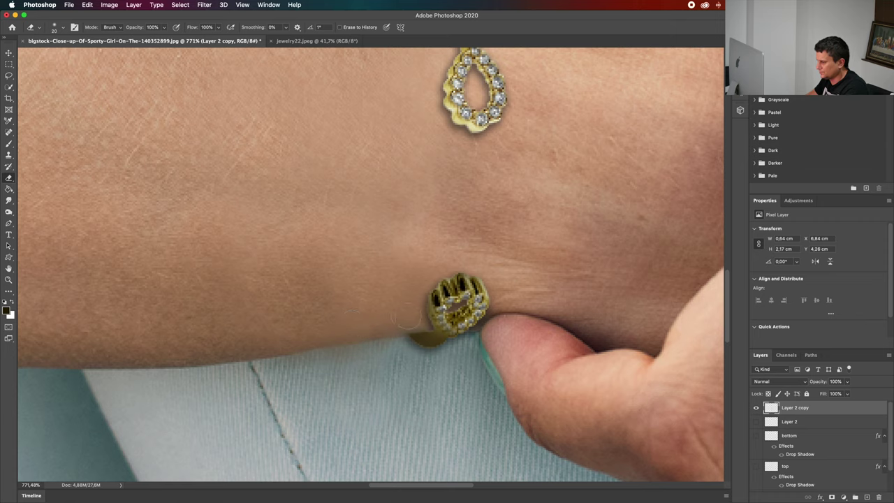
key([)
key([)
key([)
key([)
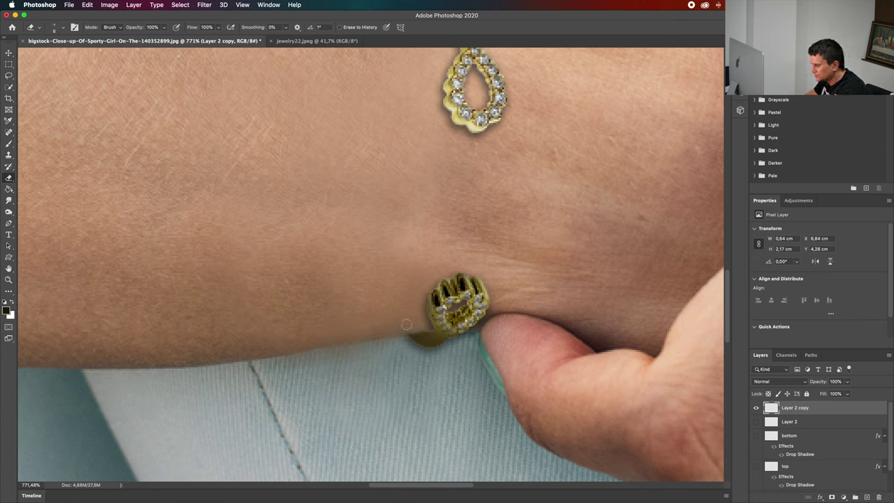
Compare the whole retouched picture with the original Background several times, and view the source bracelet in jewelry22.jpeg
key(super+0)
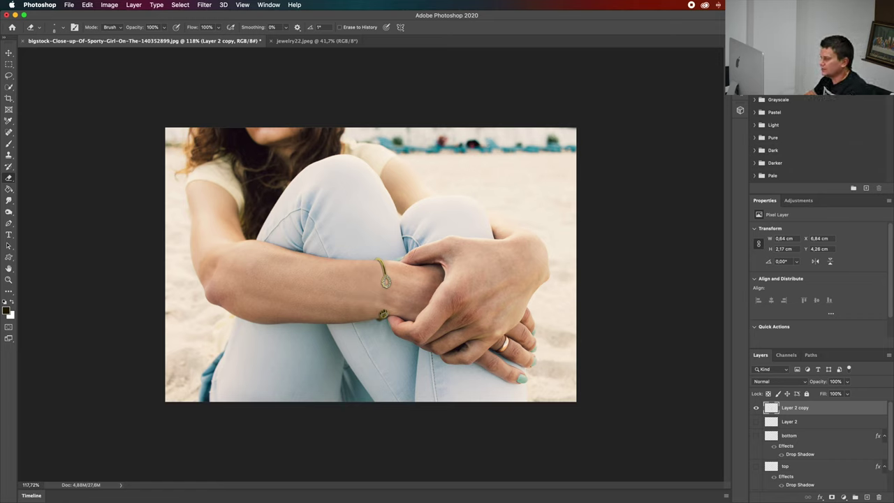
scroll(792, 451, down, 2)
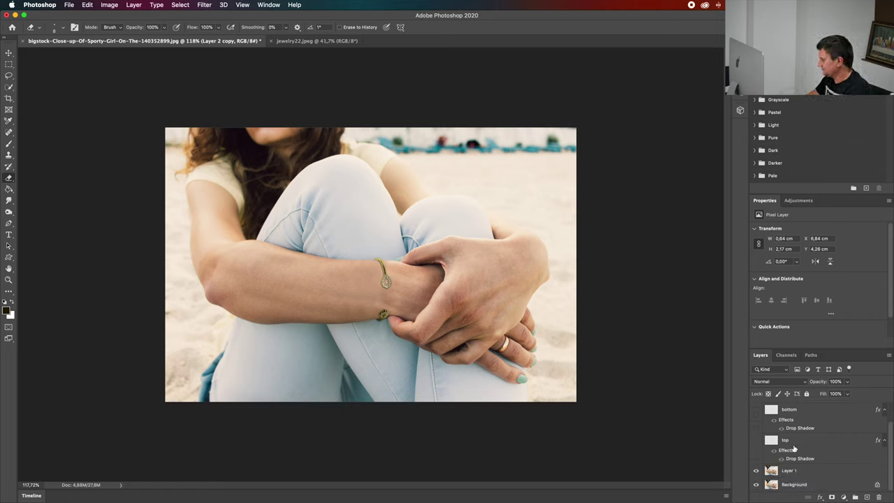
click(757, 485)
alt+click(758, 486)
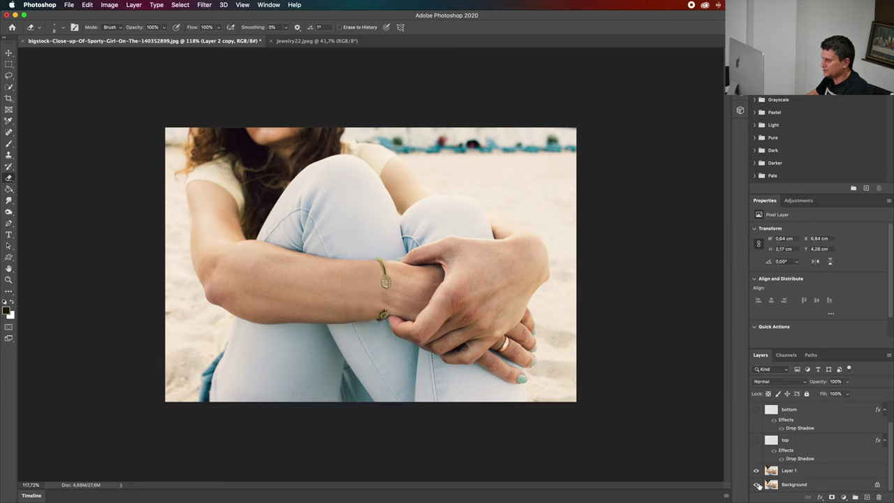
alt+click(758, 486)
alt+click(758, 485)
alt+click(758, 486)
alt+click(758, 486)
alt+click(758, 486)
alt+click(758, 485)
click(302, 41)
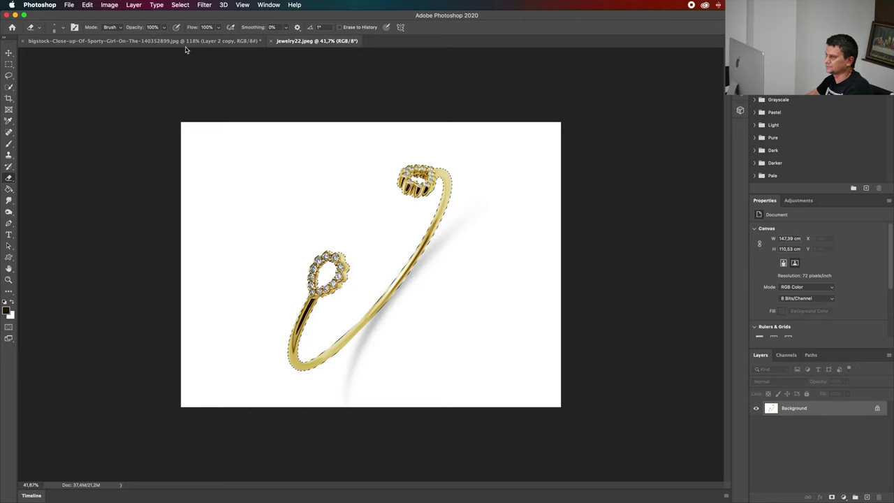